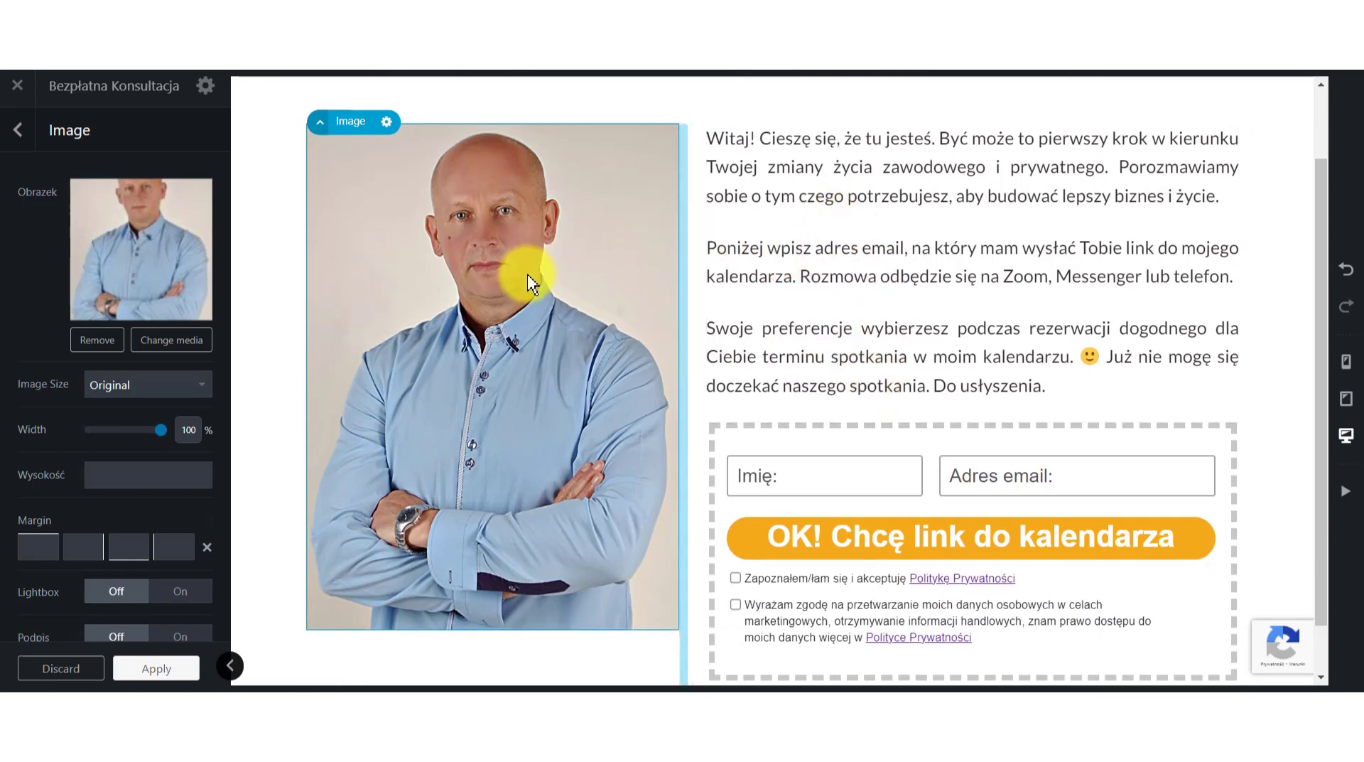
Replace the photo in the page's Image module with 2023-11-20_18h11_01.png from the media library.
{"action": "scroll", "coordinate": [935, 312], "scroll_direction": "up", "scroll_amount": 1}
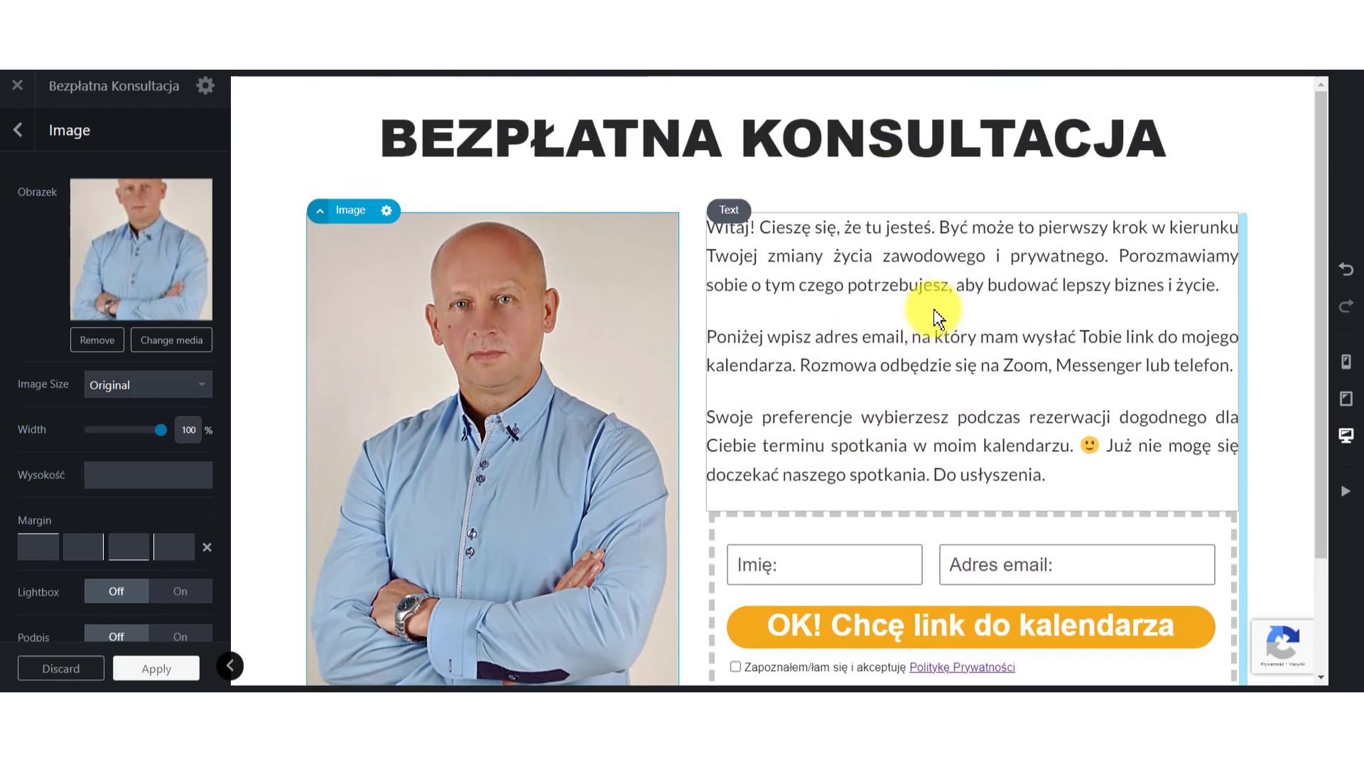
{"action": "scroll", "coordinate": [835, 302], "scroll_direction": "down", "scroll_amount": 1}
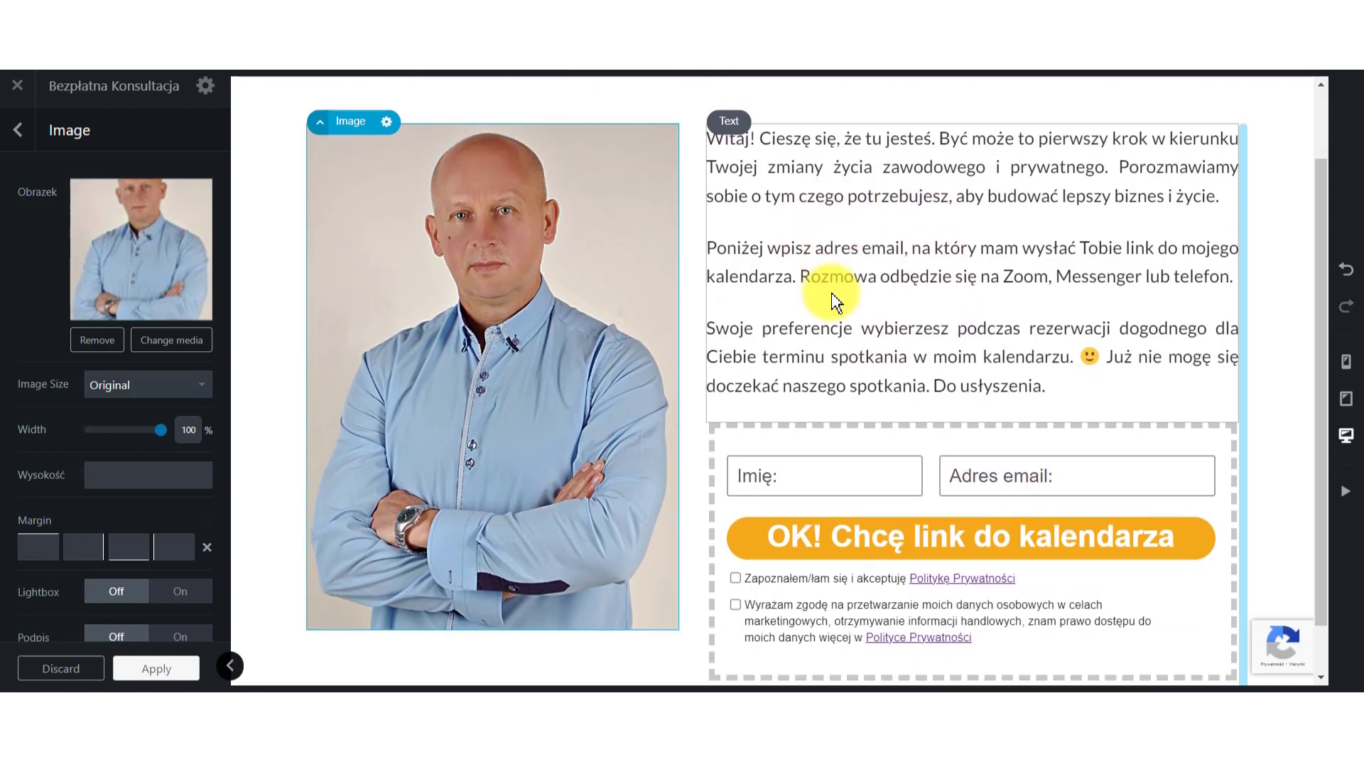
{"action": "scroll", "coordinate": [838, 301], "scroll_direction": "up", "scroll_amount": 1}
{"action": "scroll", "coordinate": [841, 297], "scroll_direction": "down", "scroll_amount": 1}
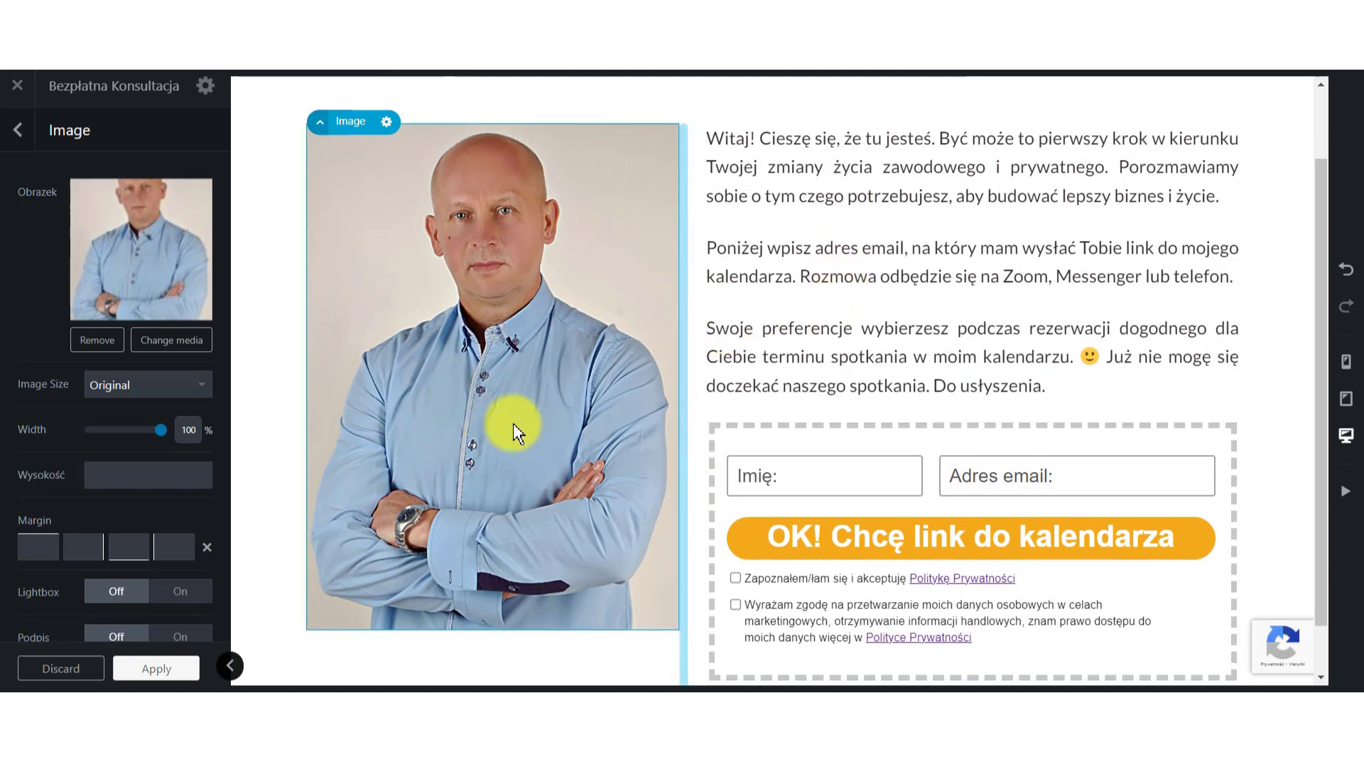
{"action": "scroll", "coordinate": [615, 404], "scroll_direction": "up", "scroll_amount": 1}
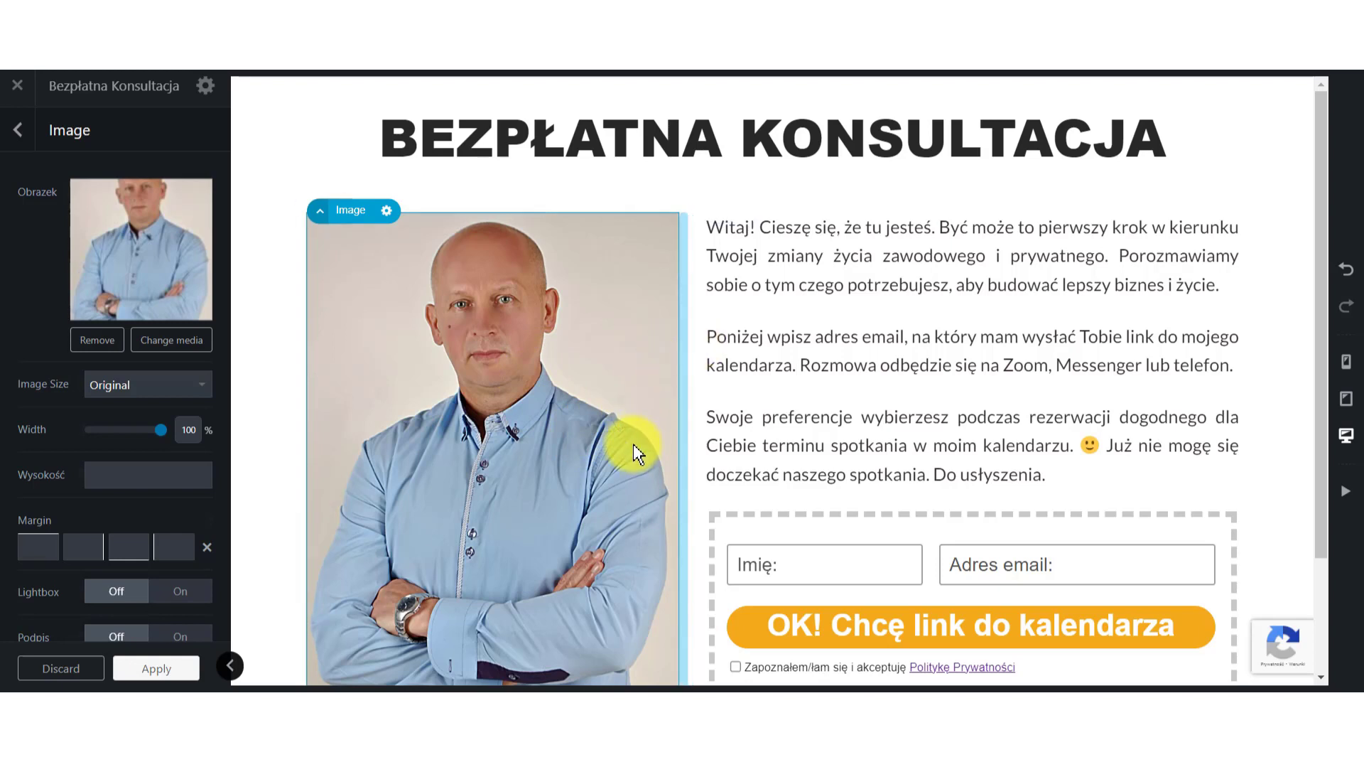
{"action": "left_click", "coordinate": [173, 341]}
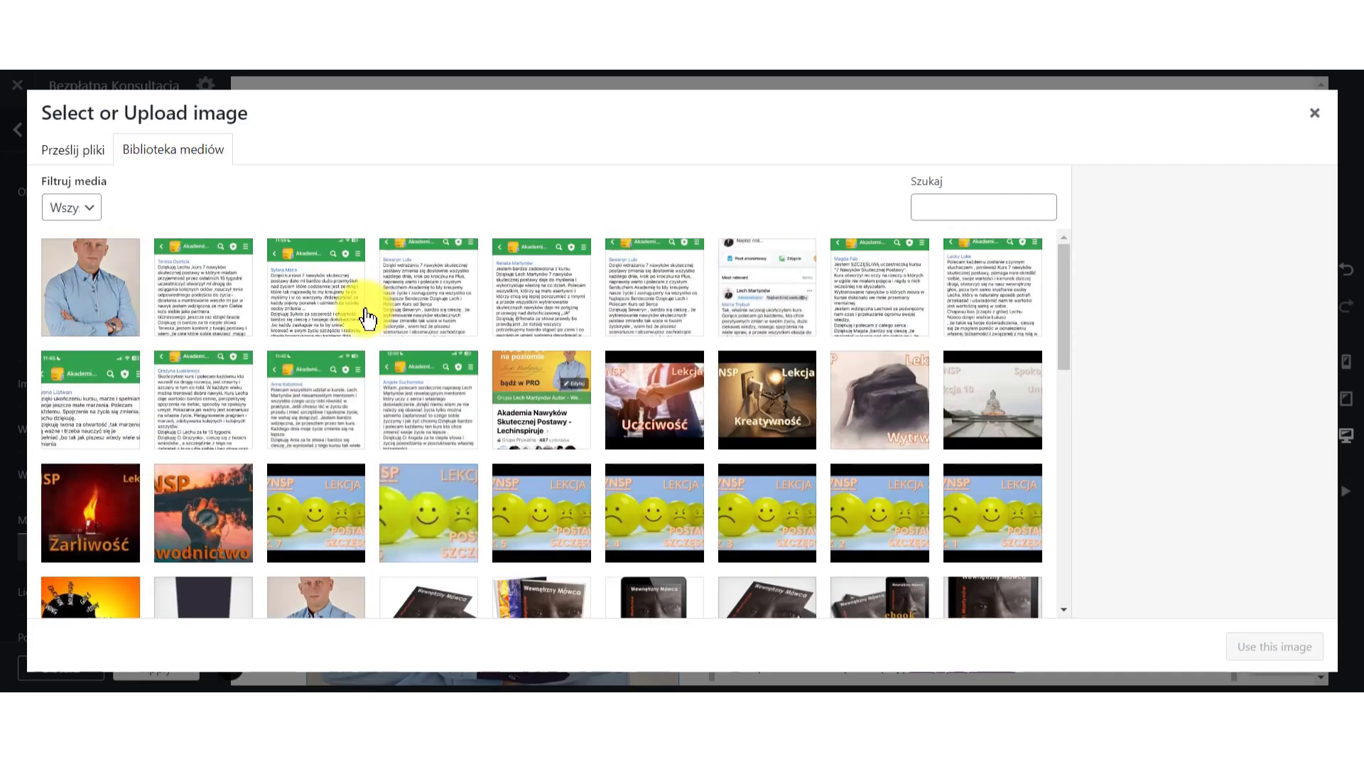
{"action": "left_click", "coordinate": [91, 284]}
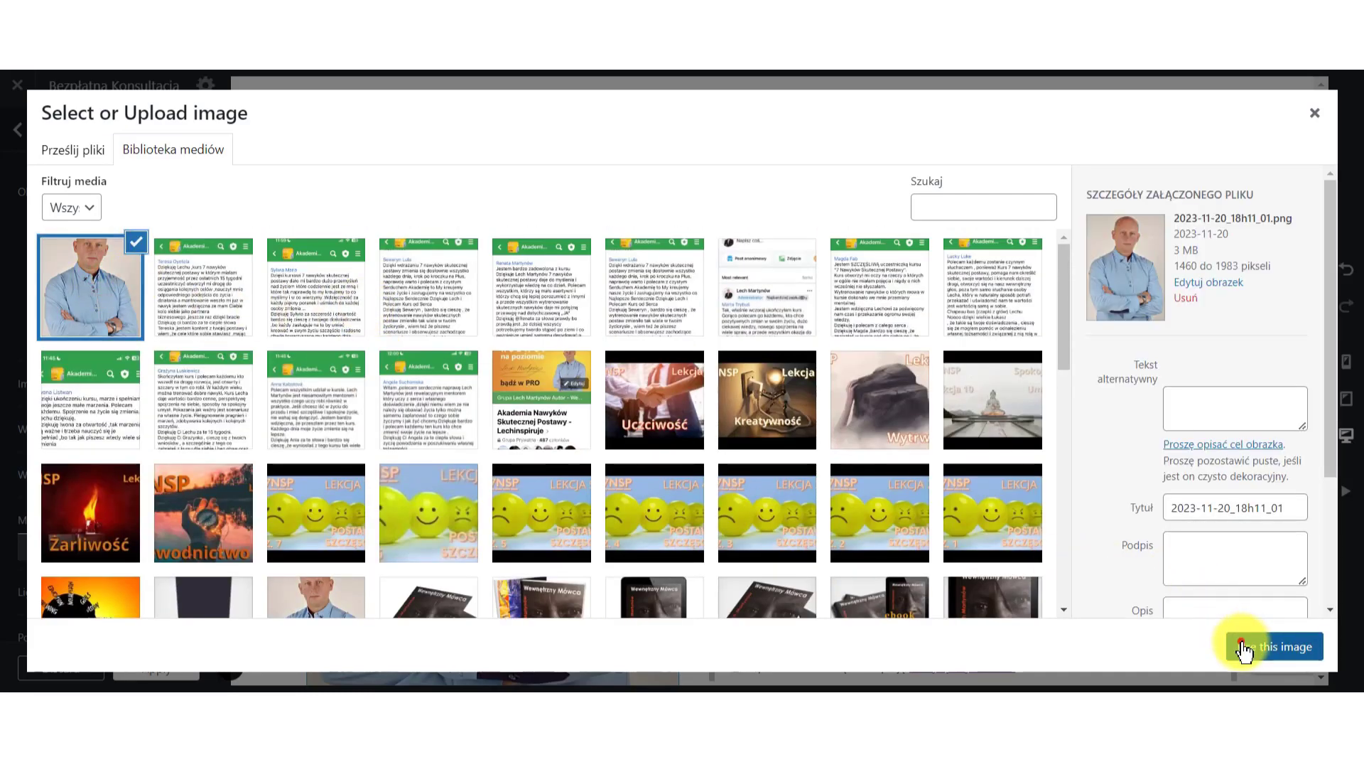
{"action": "left_click", "coordinate": [1250, 647]}
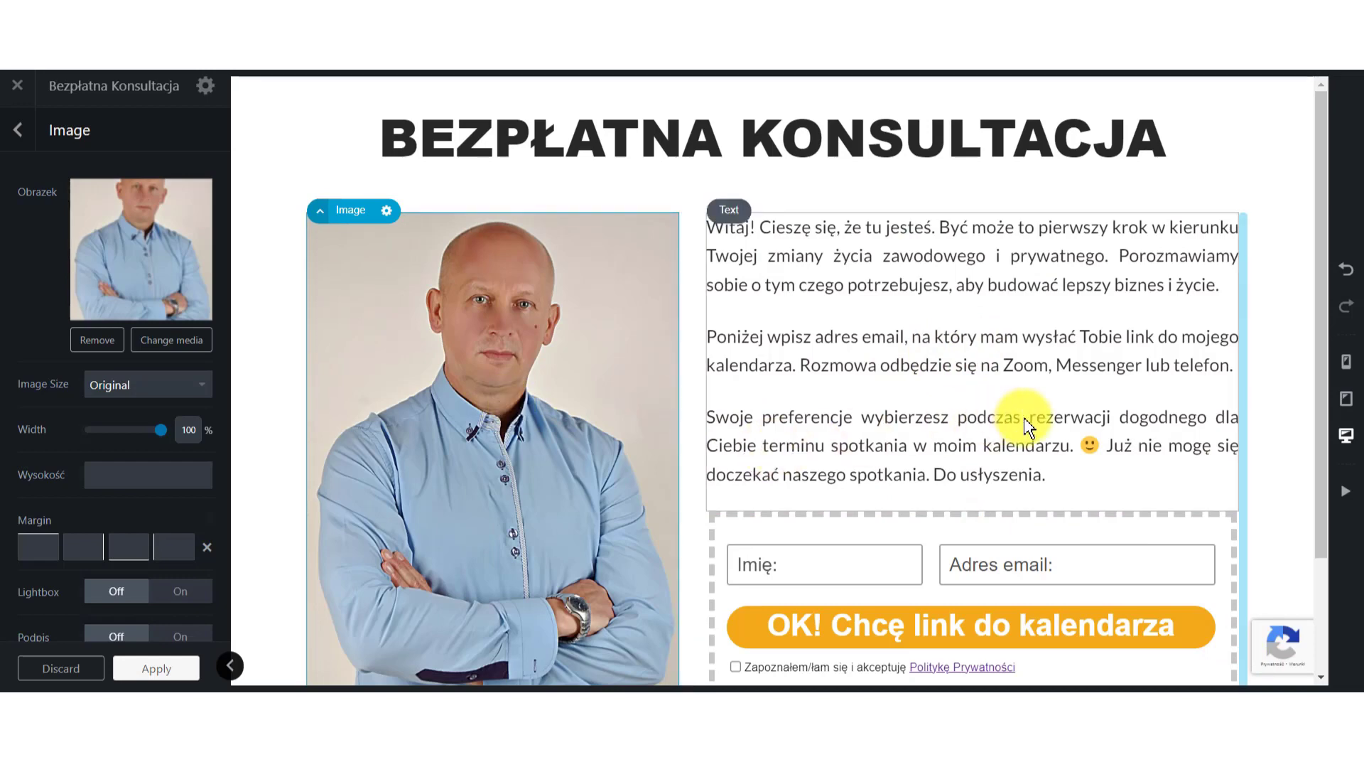
Examine how the replaced photo's pose and gaze direct attention in relation to the adjacent text block and sign-up form.
{"action": "scroll", "coordinate": [1024, 420], "scroll_direction": "down", "scroll_amount": 3}
{"action": "scroll", "coordinate": [1024, 420], "scroll_direction": "down", "scroll_amount": 2}
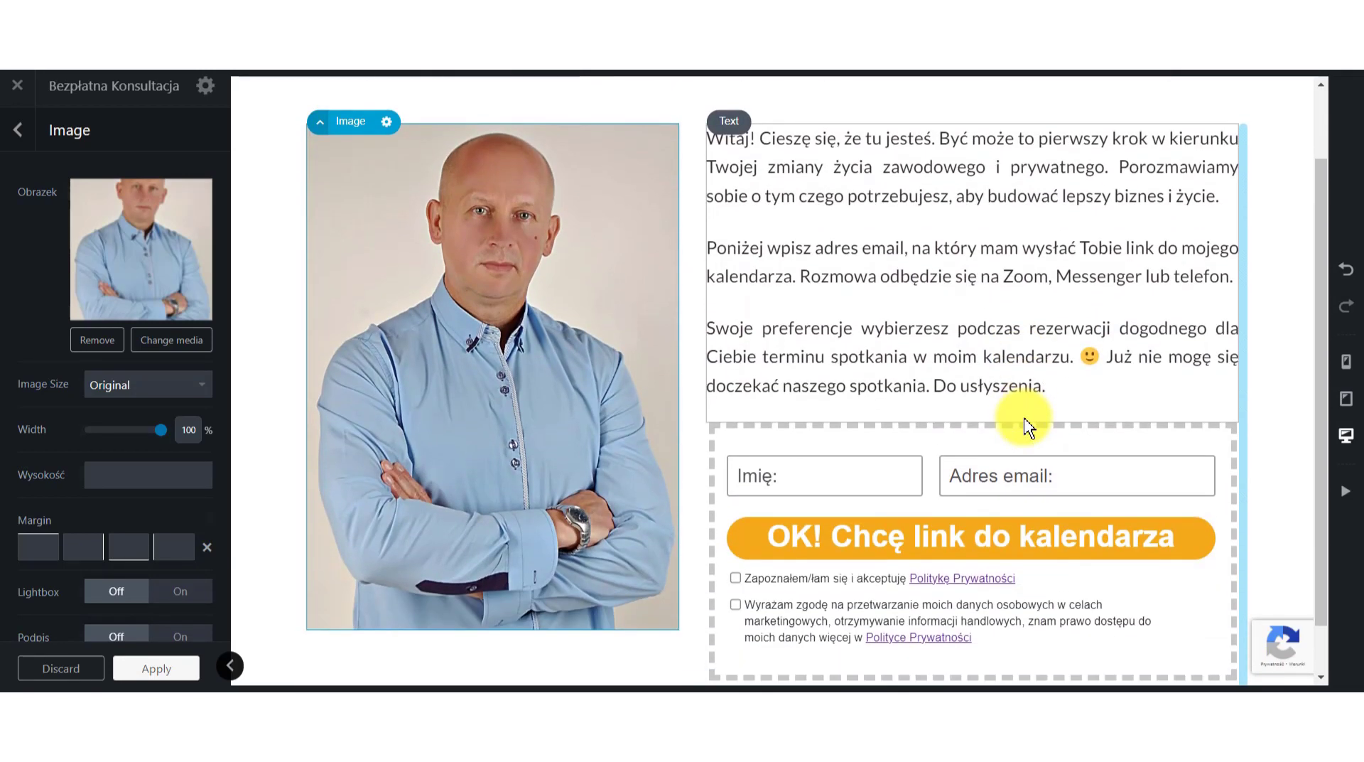
{"action": "scroll", "coordinate": [1016, 398], "scroll_direction": "up", "scroll_amount": 2}
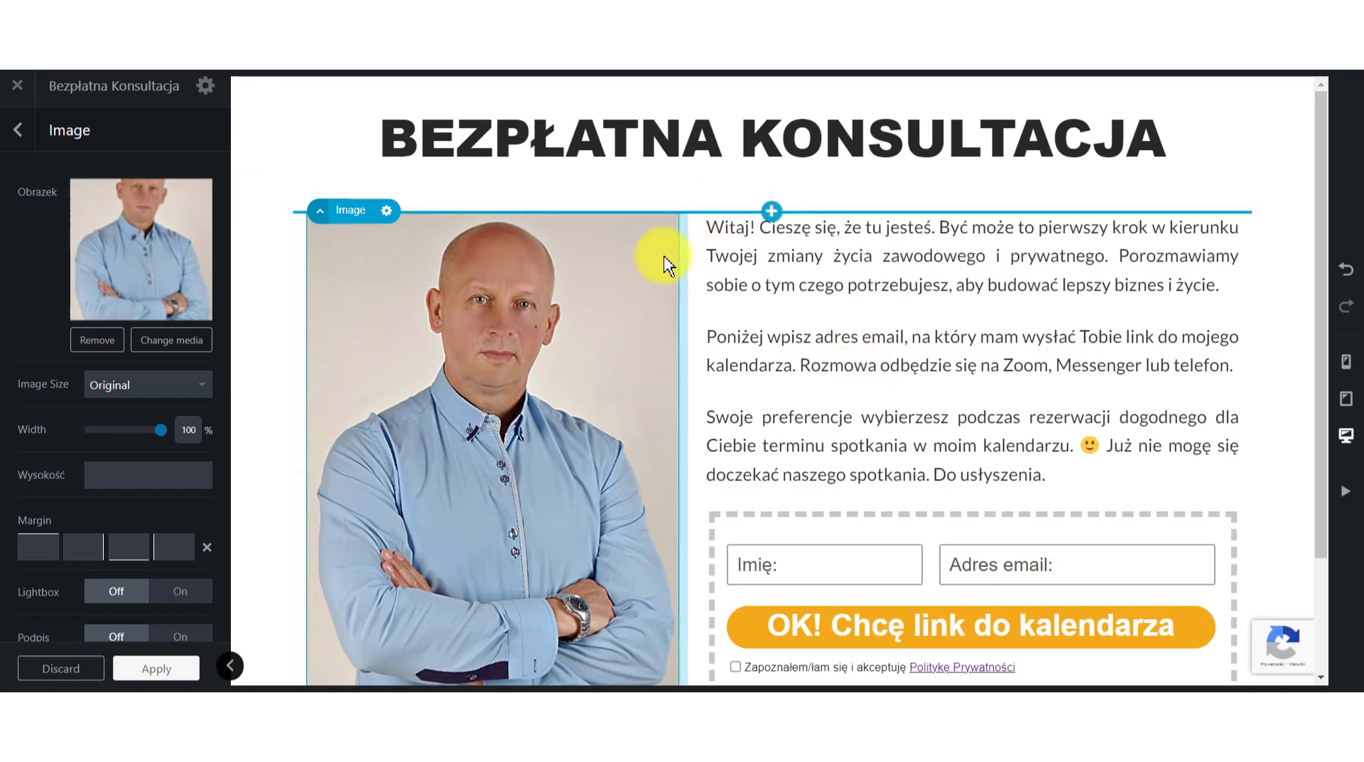
{"action": "left_click", "coordinate": [798, 366]}
{"action": "scroll", "coordinate": [569, 390], "scroll_direction": "down", "scroll_amount": 3}
{"action": "scroll", "coordinate": [796, 256], "scroll_direction": "up", "scroll_amount": 3}
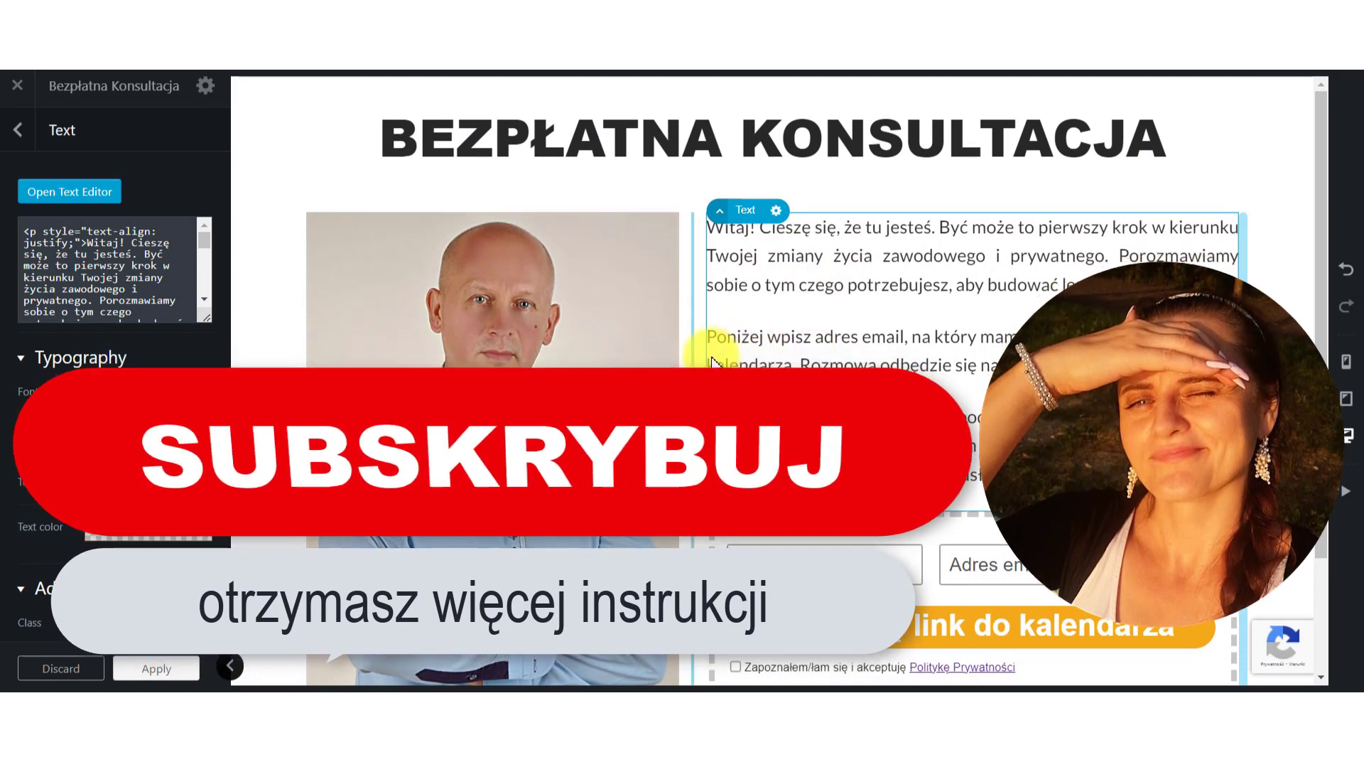
{"action": "left_click", "coordinate": [639, 341]}
{"action": "left_click", "coordinate": [758, 365]}
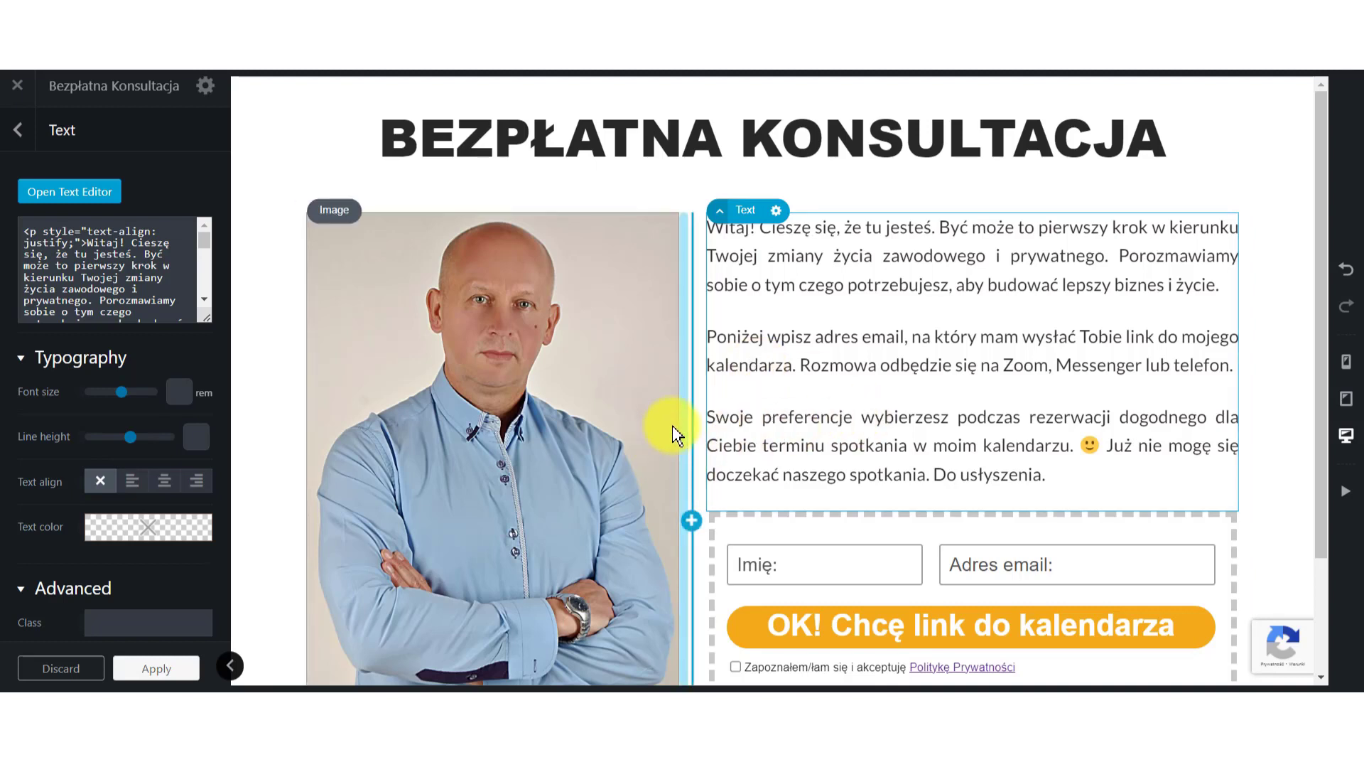
{"action": "scroll", "coordinate": [529, 565], "scroll_direction": "down", "scroll_amount": 1}
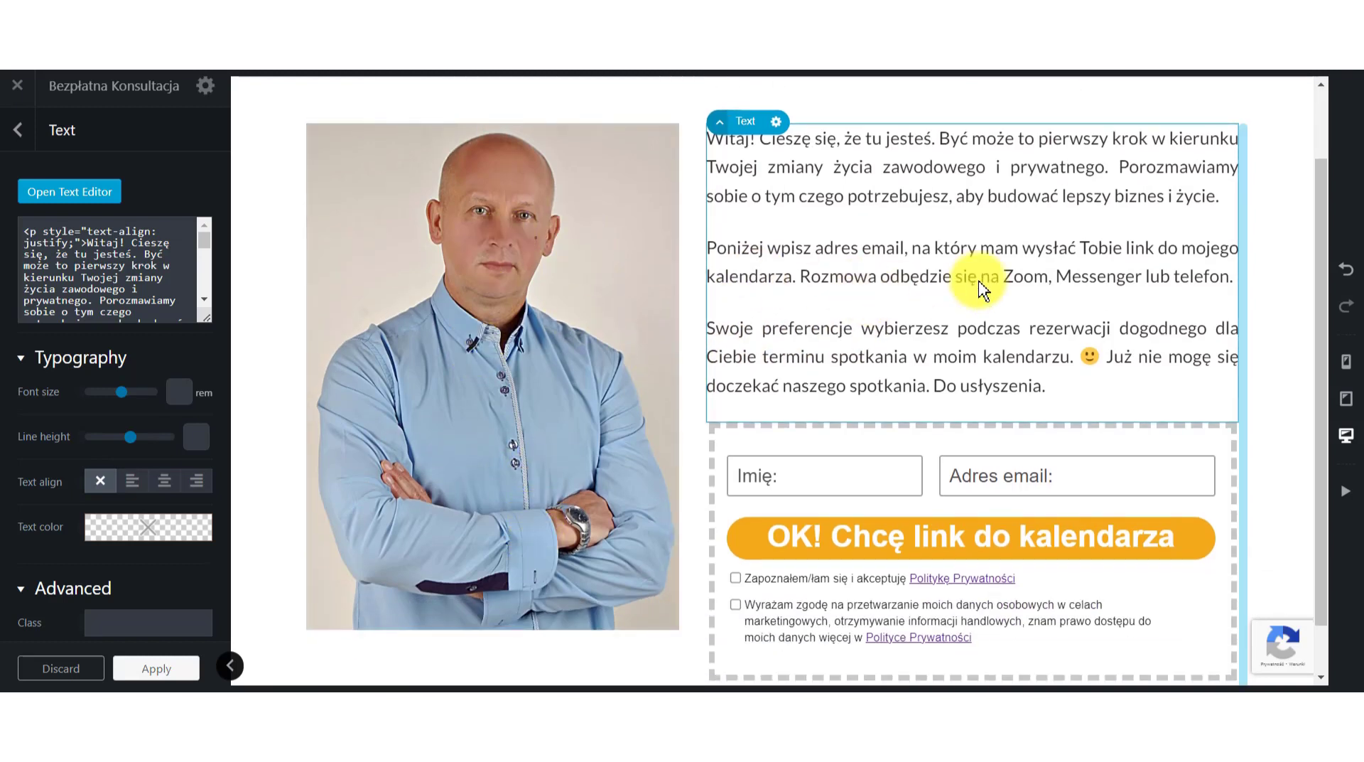
{"action": "scroll", "coordinate": [977, 288], "scroll_direction": "up", "scroll_amount": 1}
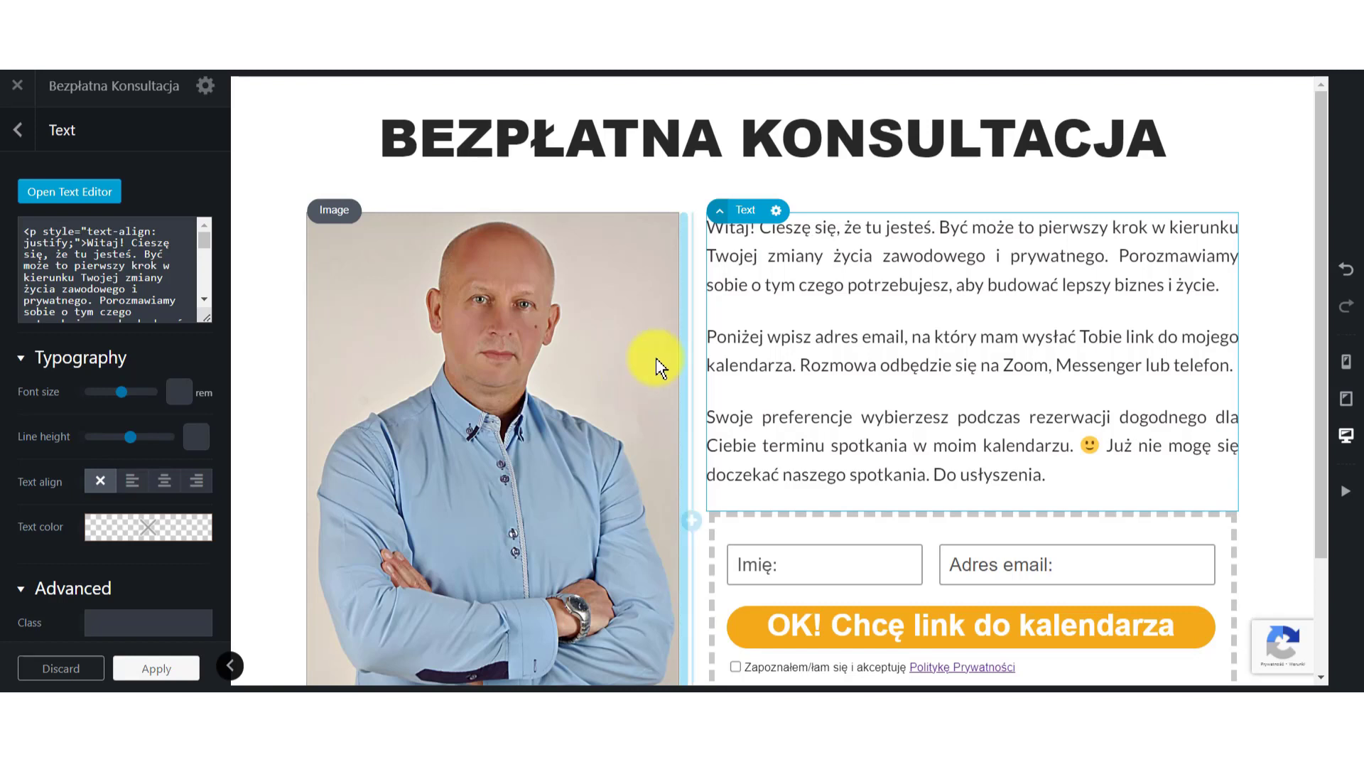
{"action": "scroll", "coordinate": [895, 408], "scroll_direction": "down", "scroll_amount": 1}
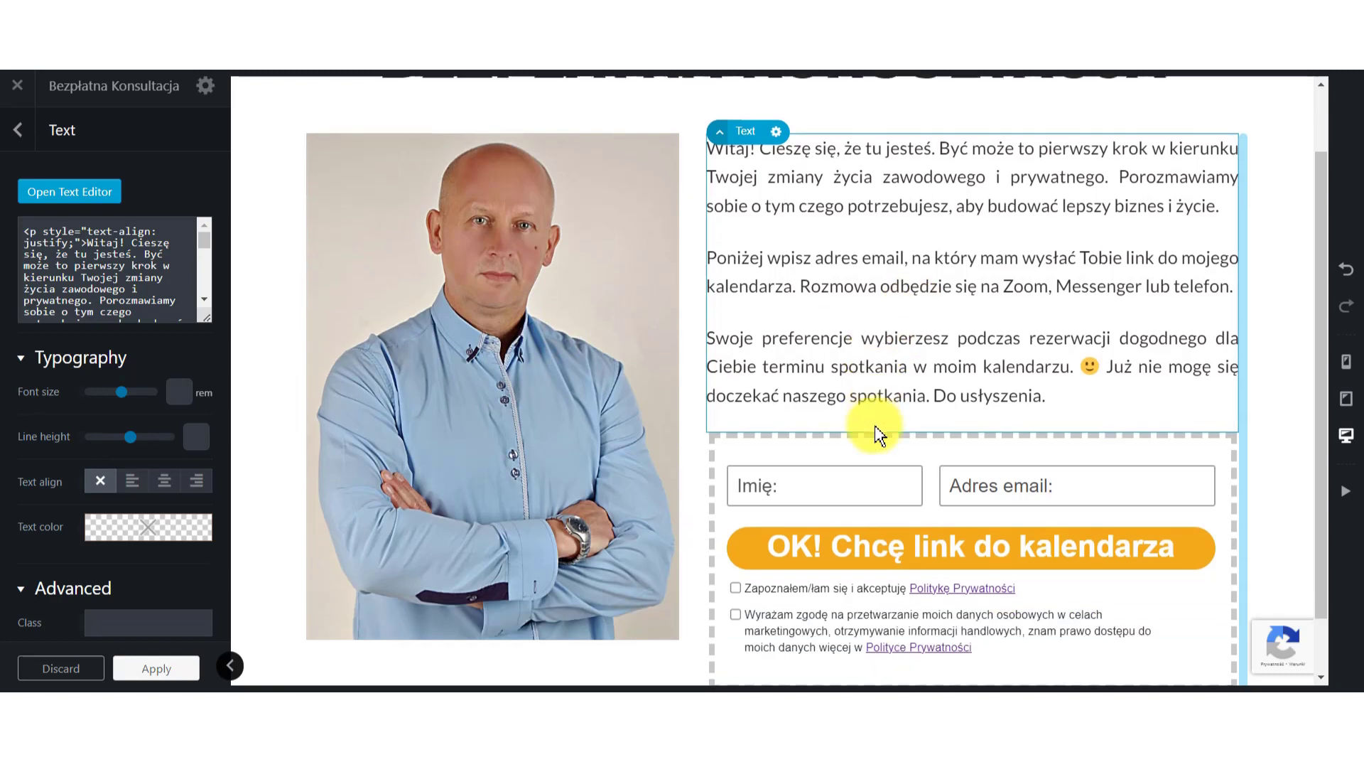
{"action": "scroll", "coordinate": [839, 405], "scroll_direction": "up", "scroll_amount": 1}
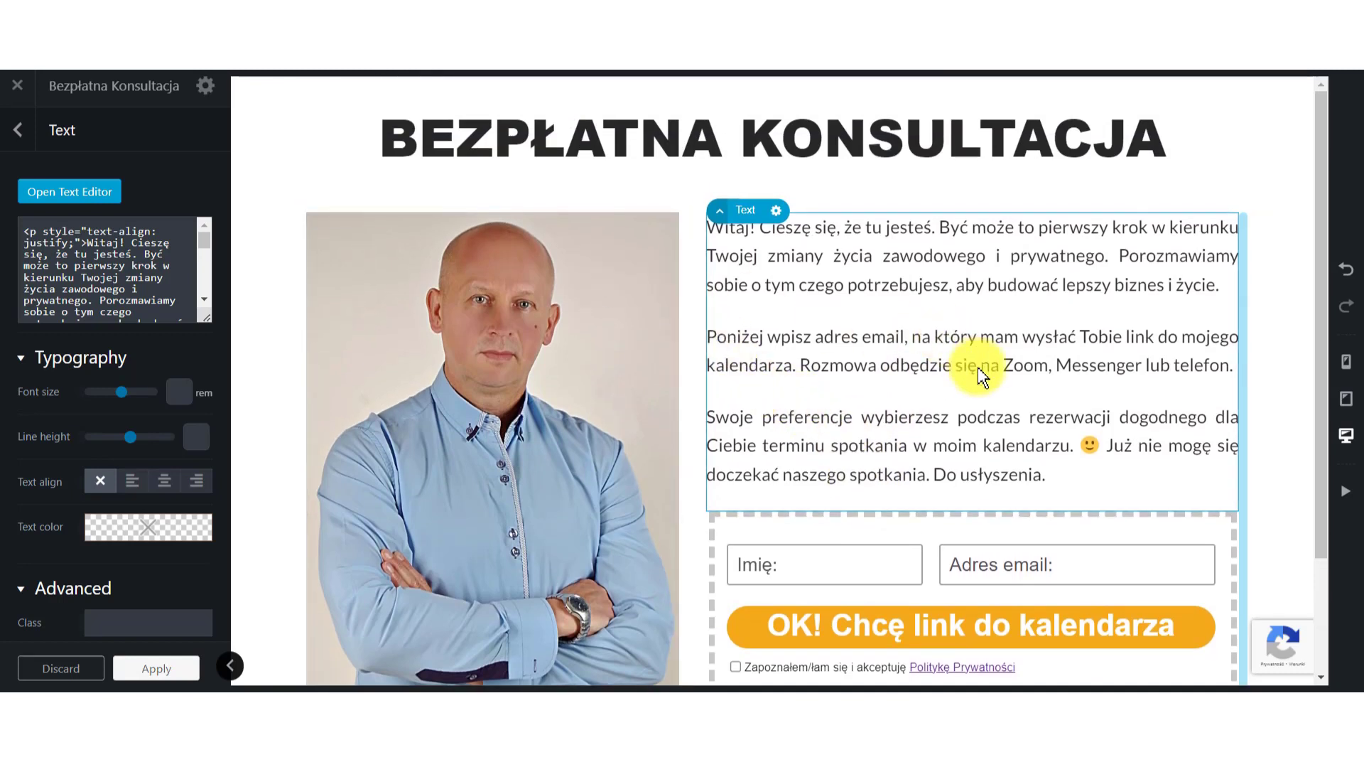
{"action": "scroll", "coordinate": [980, 373], "scroll_direction": "down", "scroll_amount": 1}
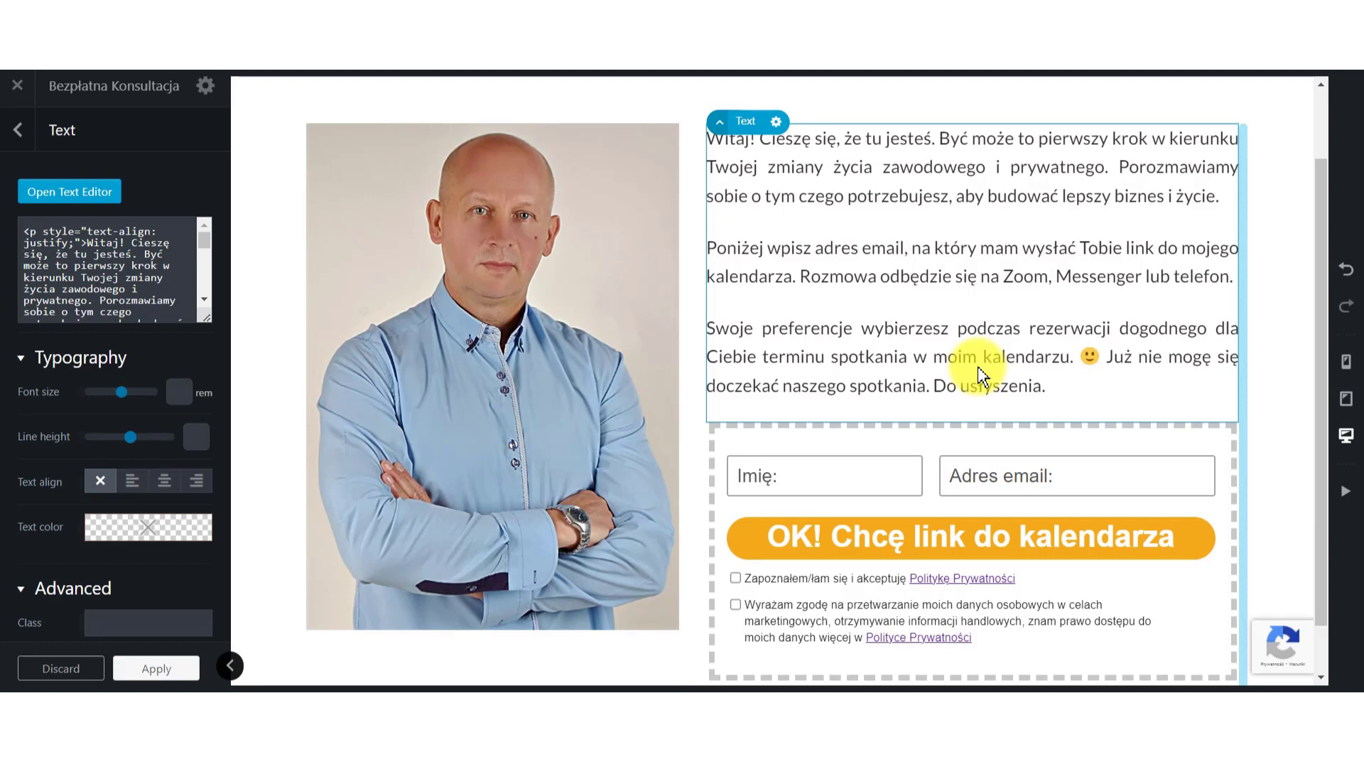
{"action": "scroll", "coordinate": [981, 376], "scroll_direction": "up", "scroll_amount": 1}
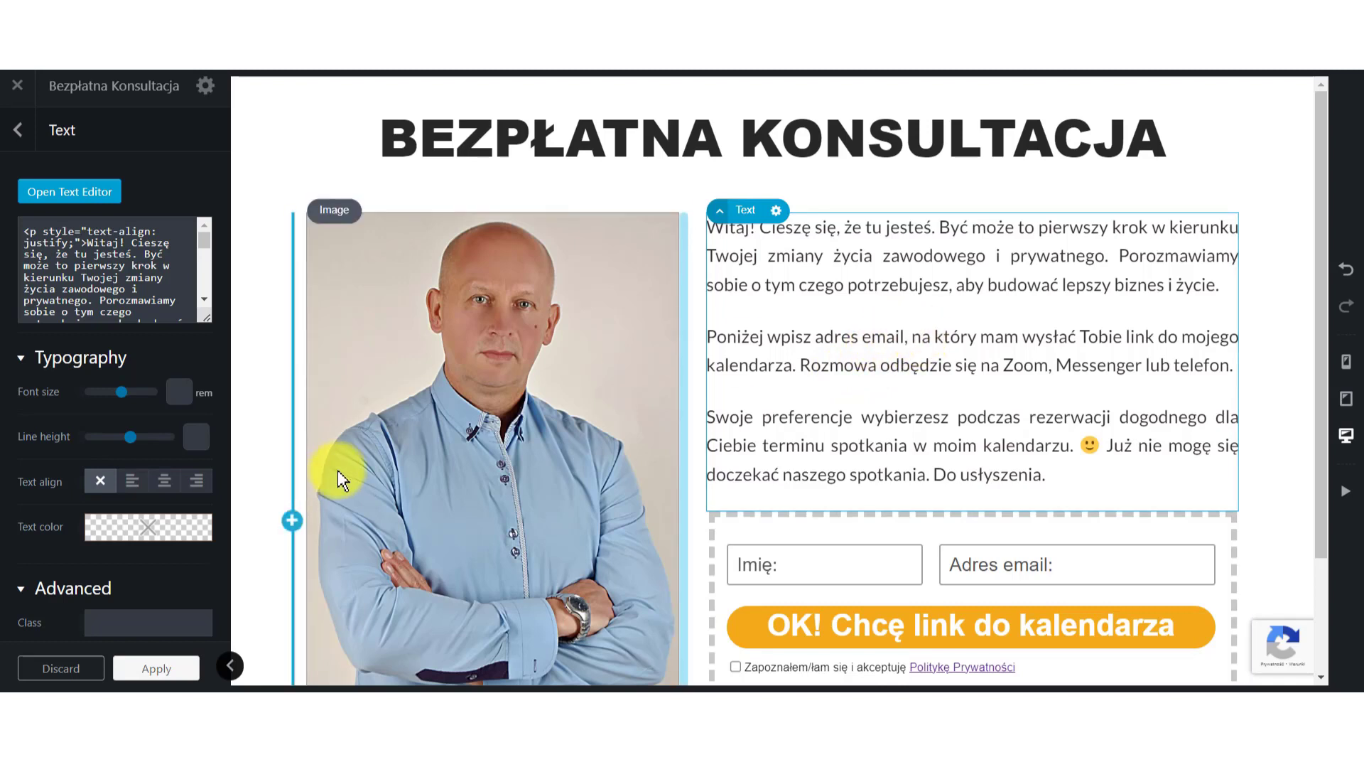
{"action": "scroll", "coordinate": [456, 526], "scroll_direction": "down", "scroll_amount": 2}
{"action": "scroll", "coordinate": [456, 526], "scroll_direction": "up", "scroll_amount": 2}
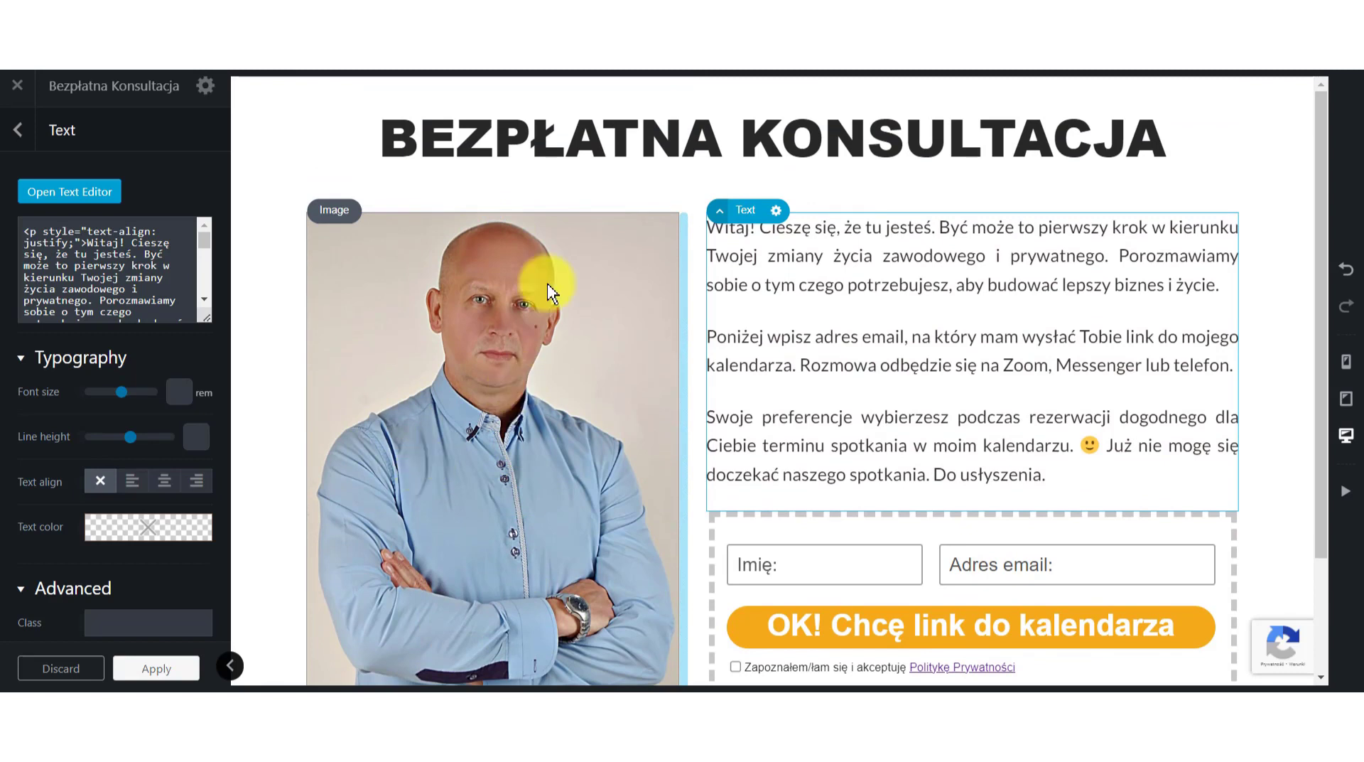
{"action": "left_click", "coordinate": [737, 368]}
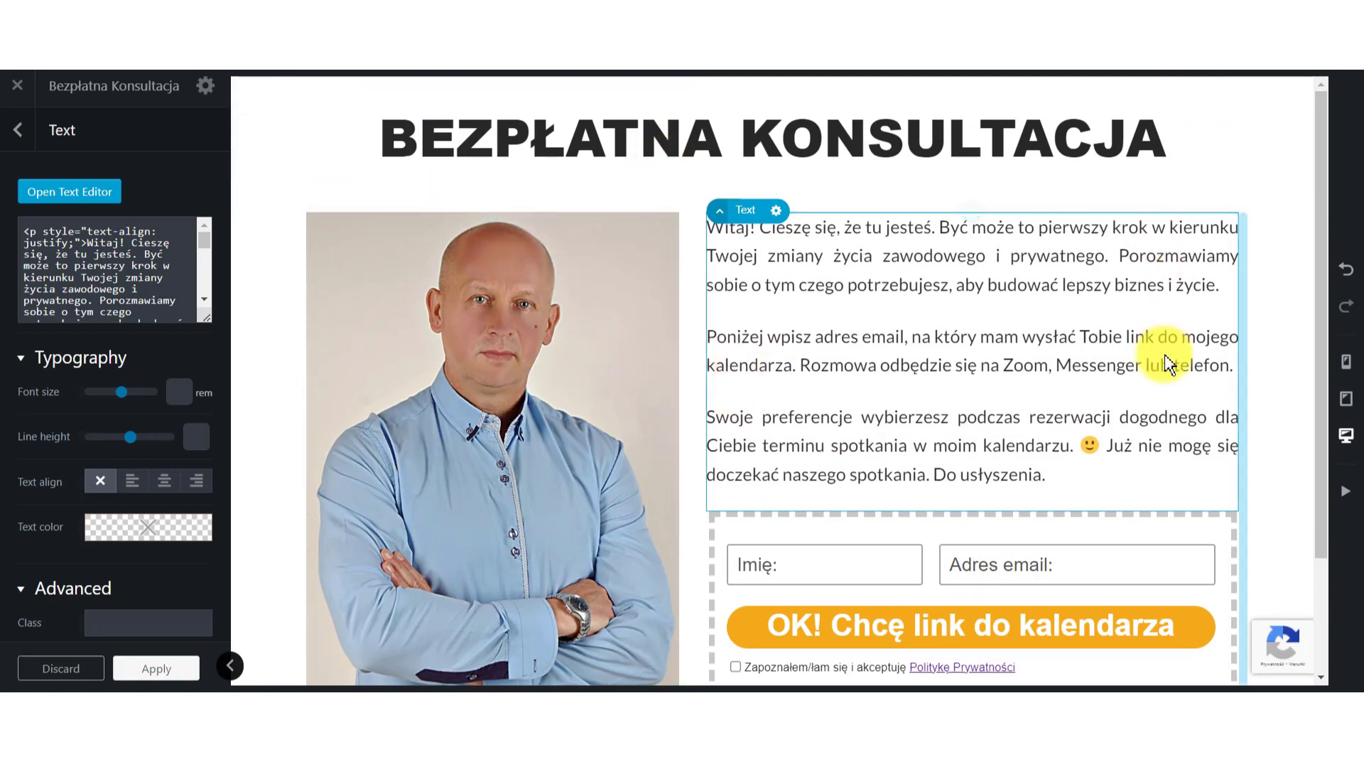
Switch to Screenpresso, open 2023-11-20_18h11_01.png in Paint and close the Screenpresso window.
{"action": "key", "text": "alt+Tab"}
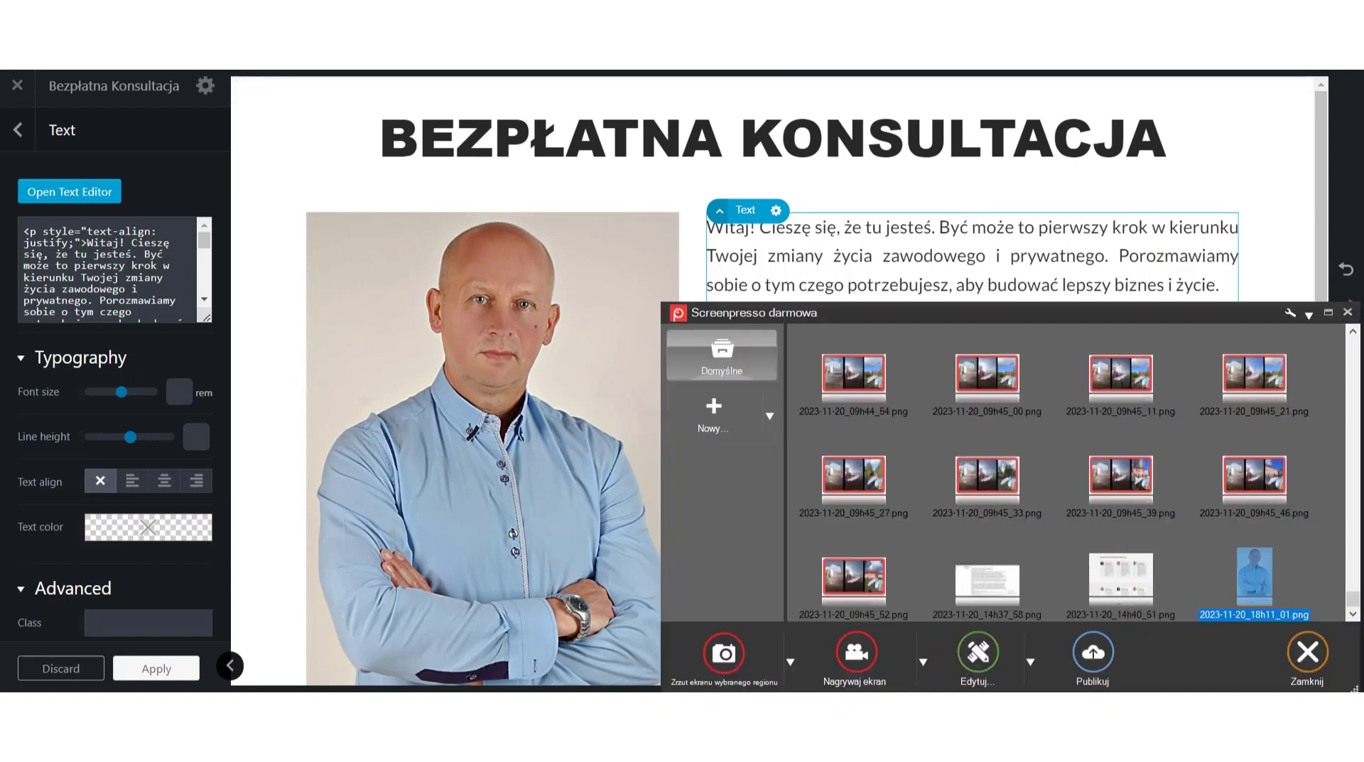
{"action": "right_click", "coordinate": [1246, 568]}
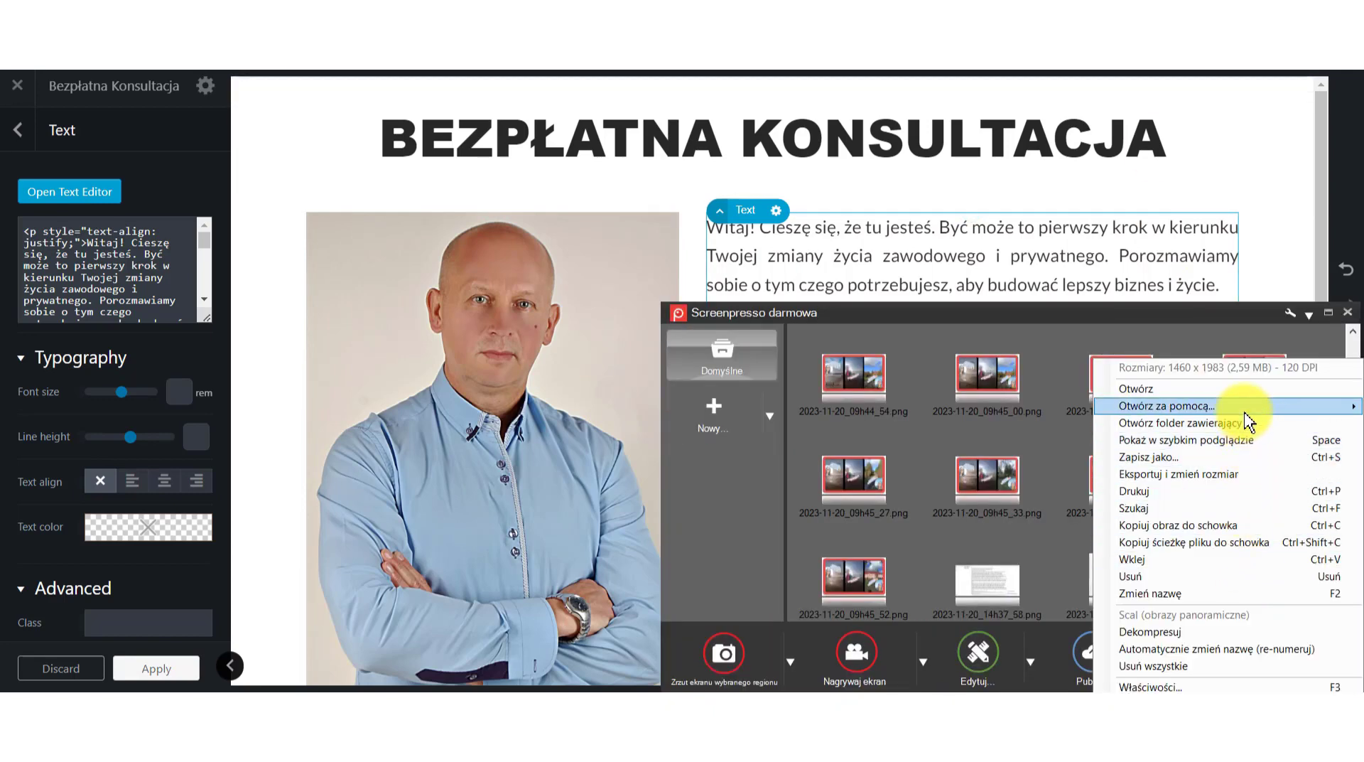
{"action": "left_click", "coordinate": [1085, 313]}
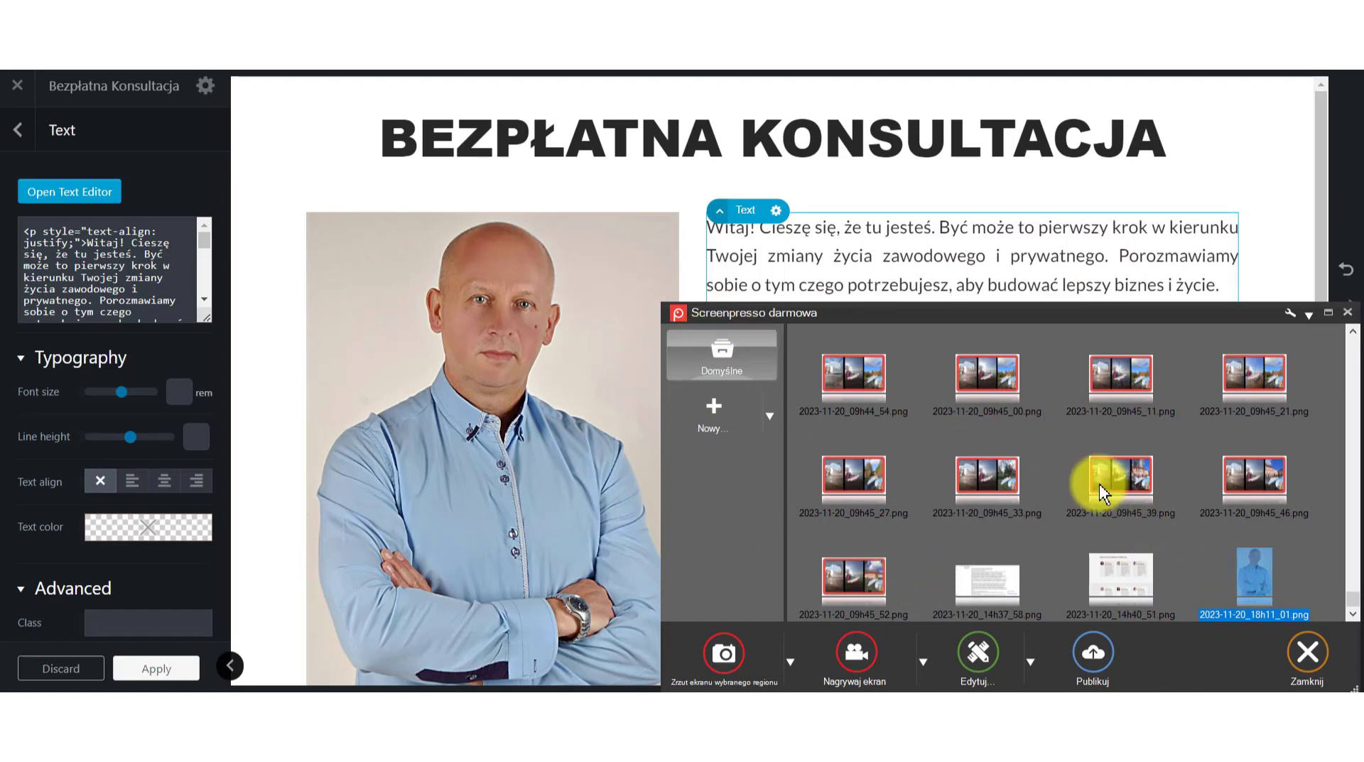
{"action": "right_click", "coordinate": [1262, 579]}
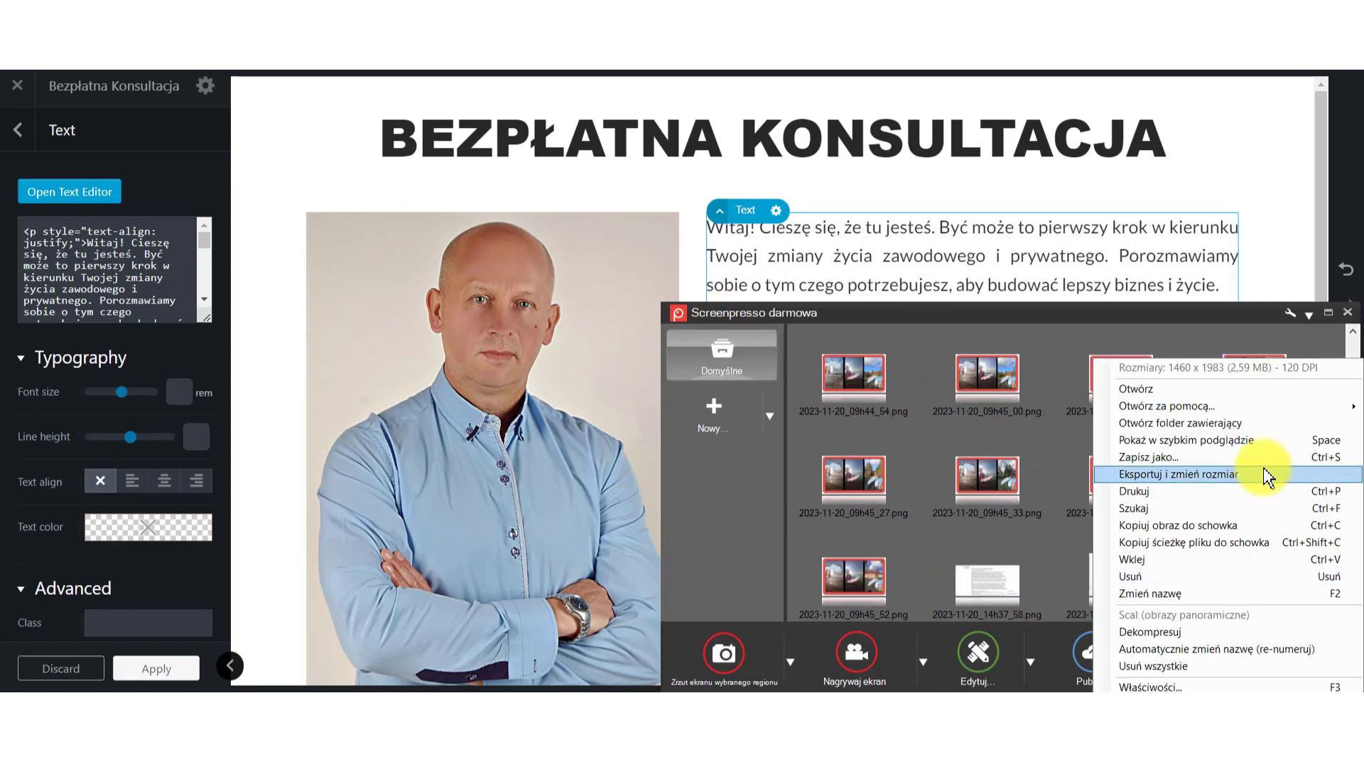
{"action": "mouse_move", "coordinate": [1250, 406]}
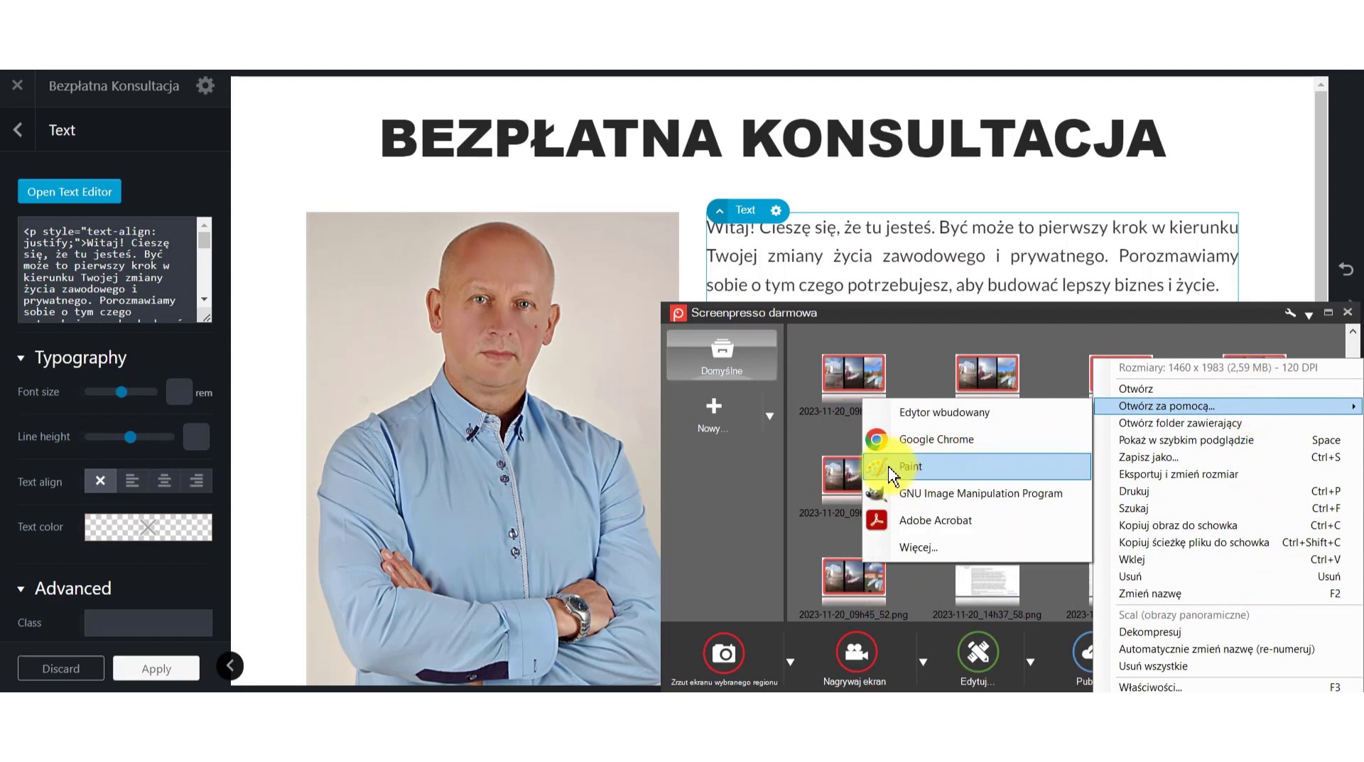
{"action": "left_click", "coordinate": [919, 466]}
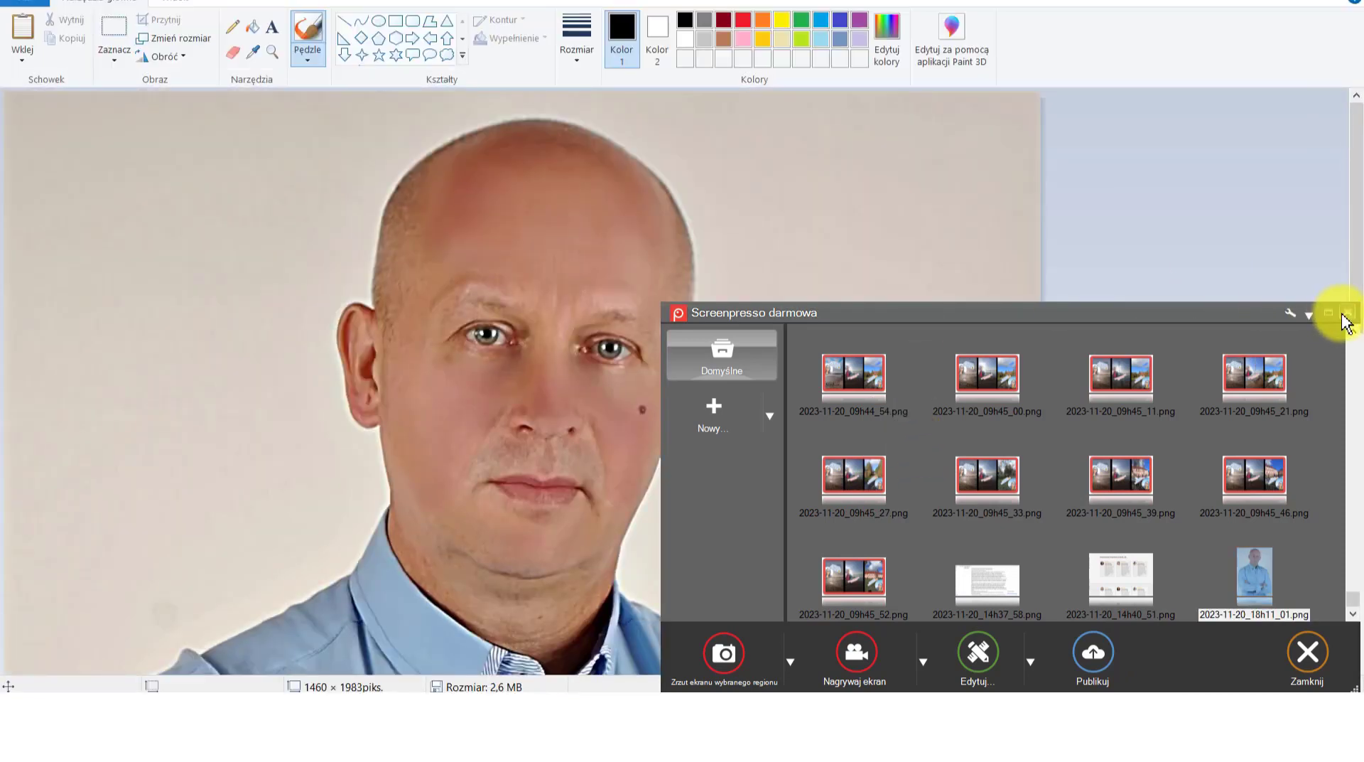
{"action": "left_click", "coordinate": [1345, 316]}
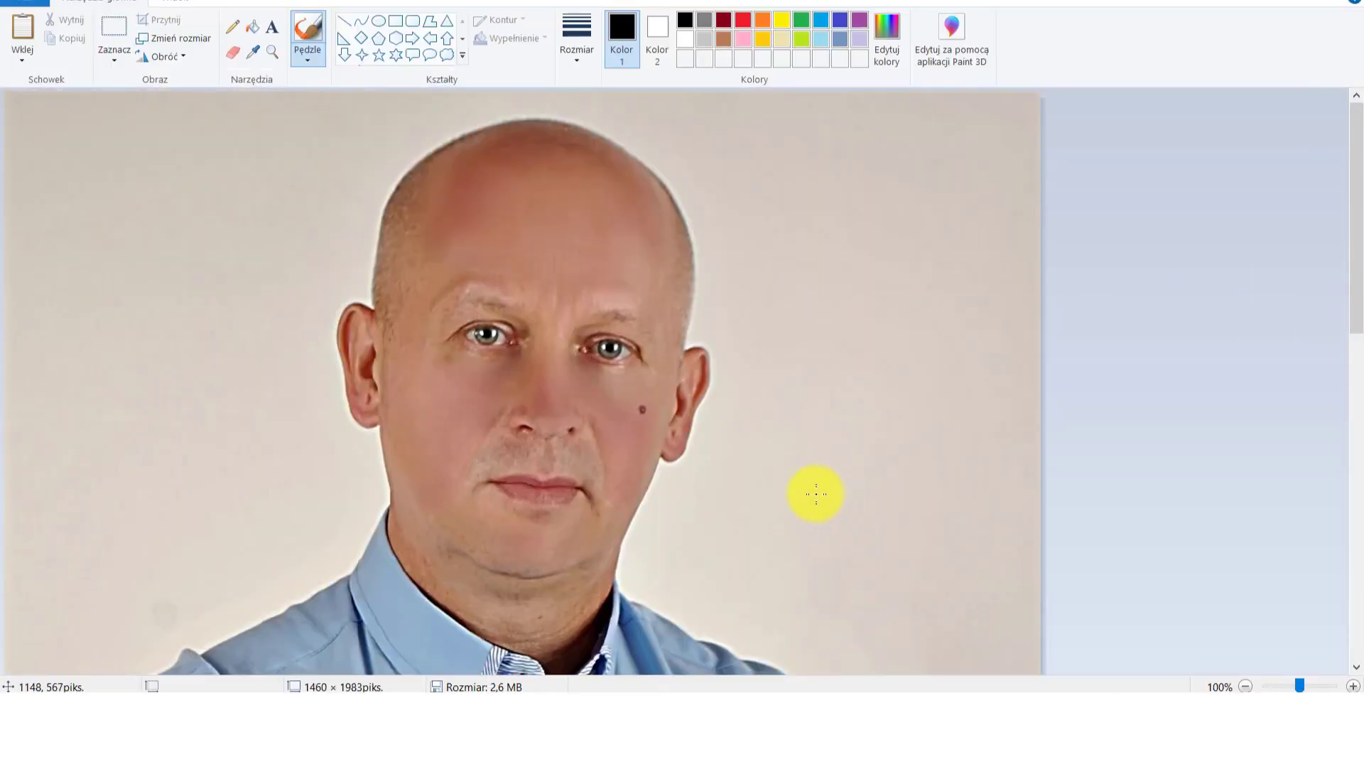
Flip the whole portrait photo horizontally in Paint.
{"action": "scroll", "coordinate": [816, 494], "scroll_direction": "down", "scroll_amount": 3}
{"action": "scroll", "coordinate": [716, 497], "scroll_direction": "up", "scroll_amount": 2}
{"action": "scroll", "coordinate": [711, 494], "scroll_direction": "down", "scroll_amount": 1}
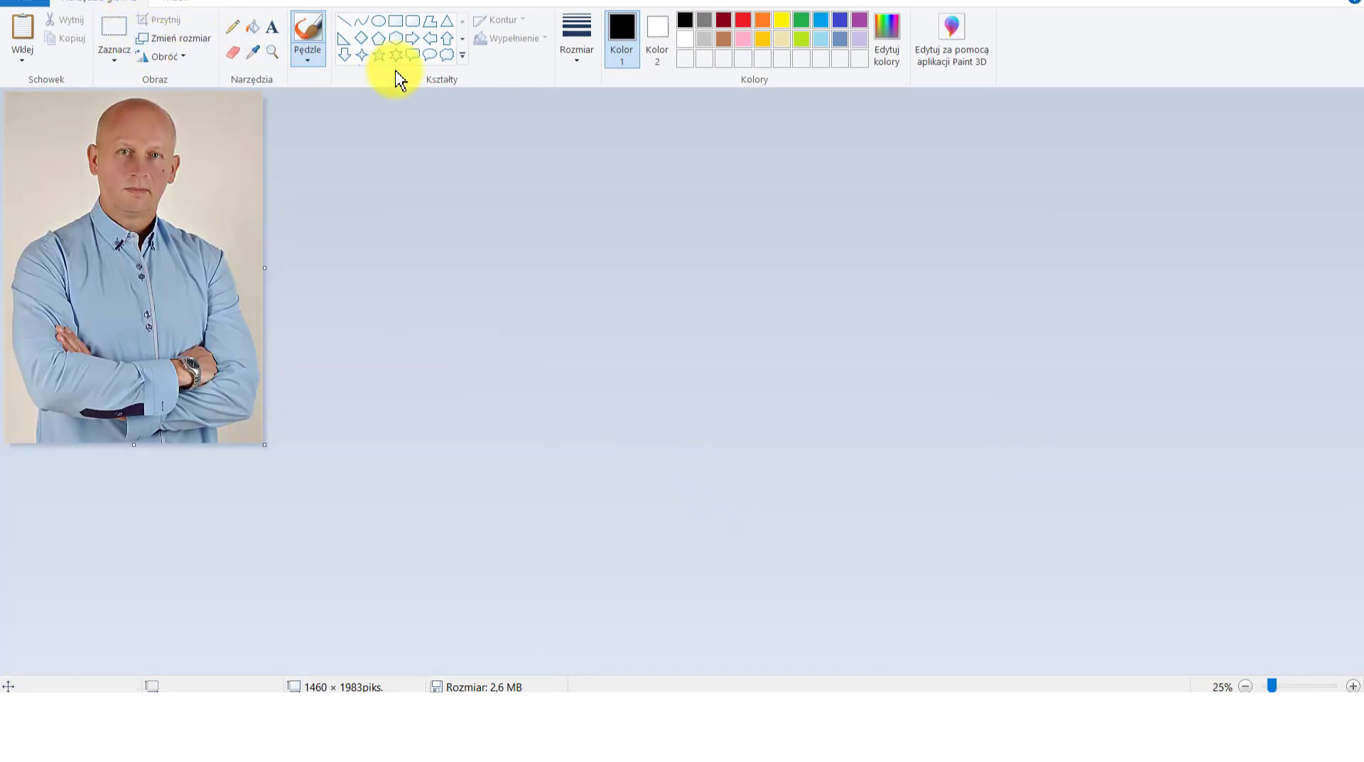
{"action": "scroll", "coordinate": [557, 239], "scroll_direction": "up", "scroll_amount": 1}
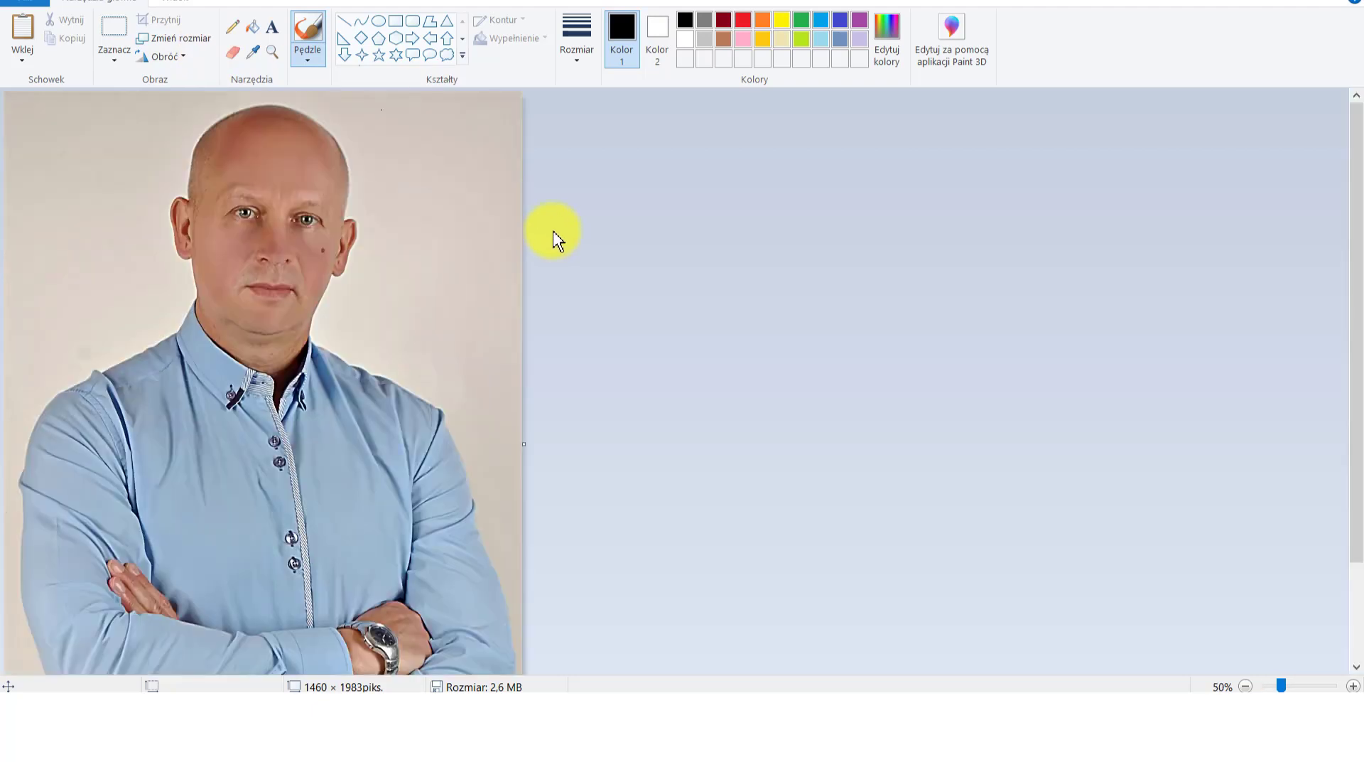
{"action": "scroll", "coordinate": [557, 240], "scroll_direction": "down", "scroll_amount": 1}
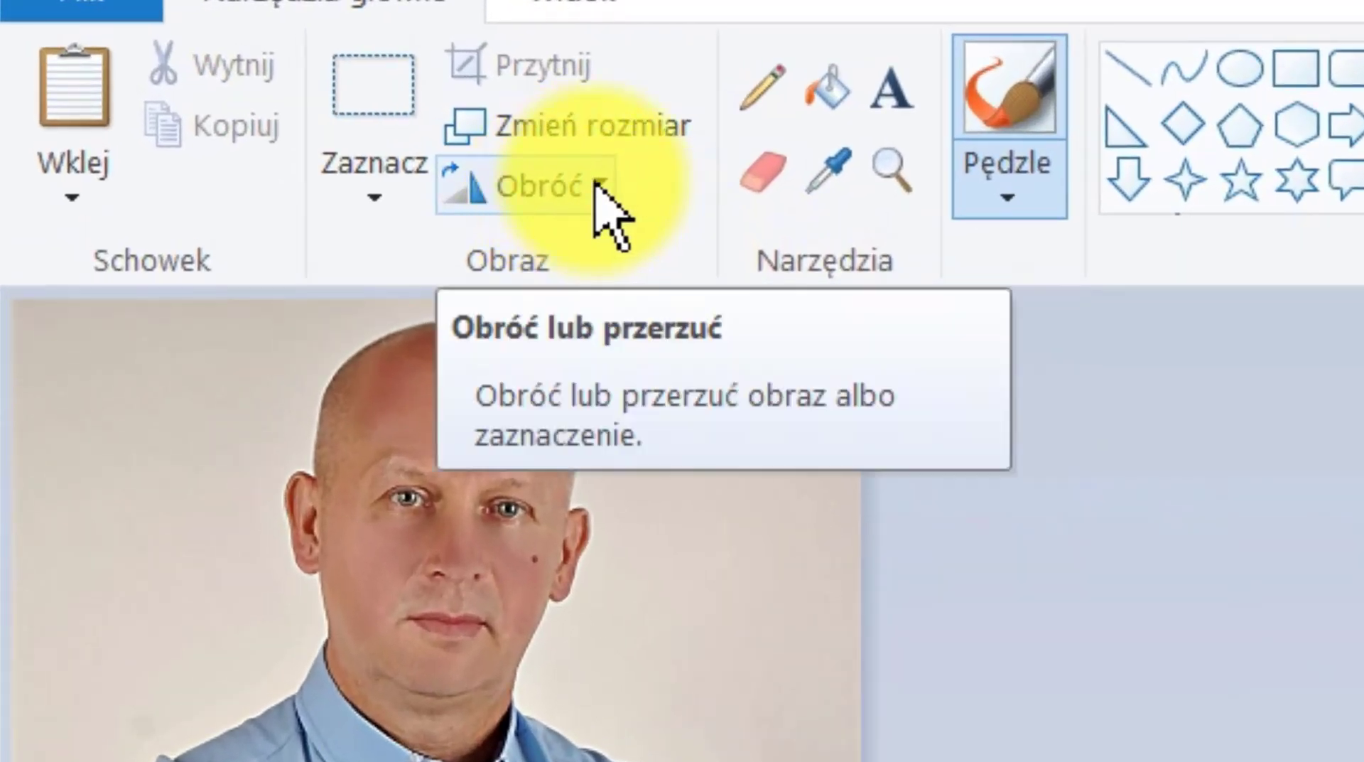
{"action": "left_click", "coordinate": [597, 184]}
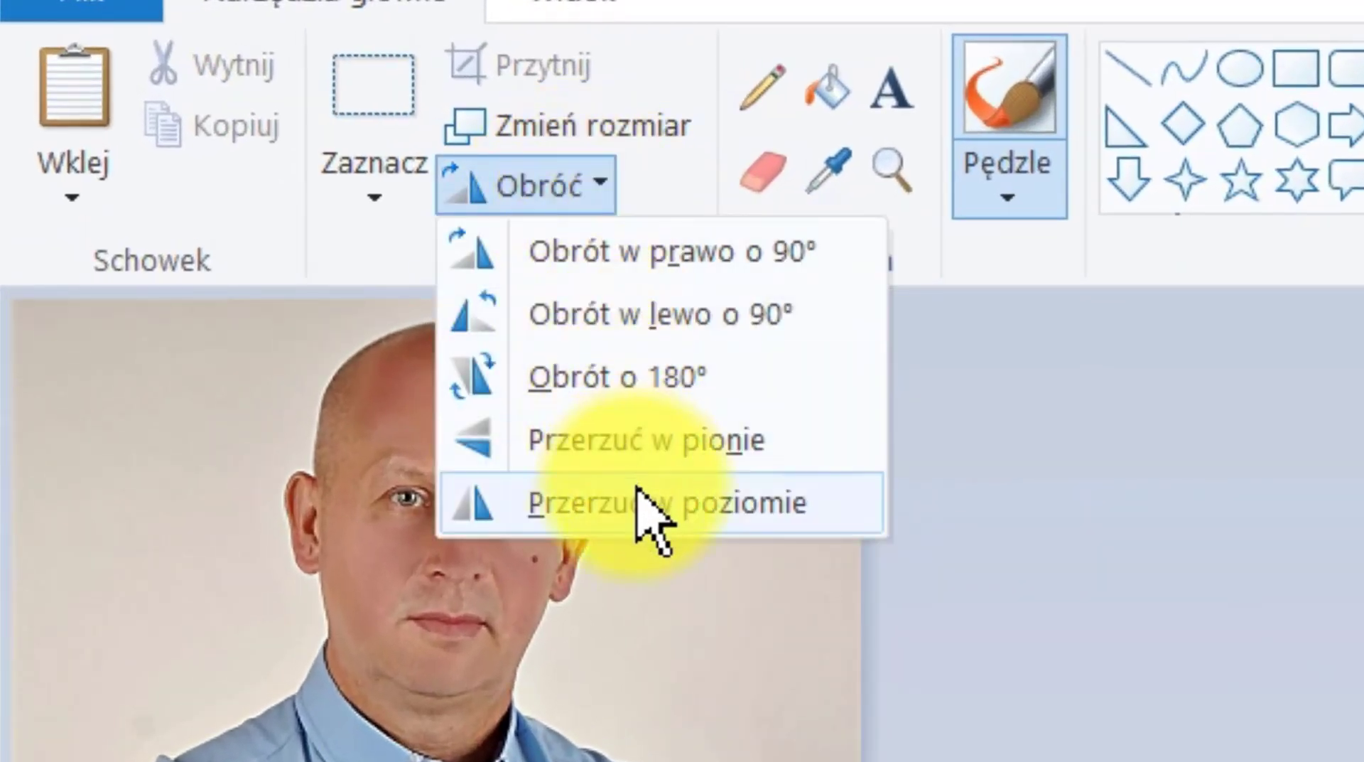
{"action": "left_click", "coordinate": [643, 503]}
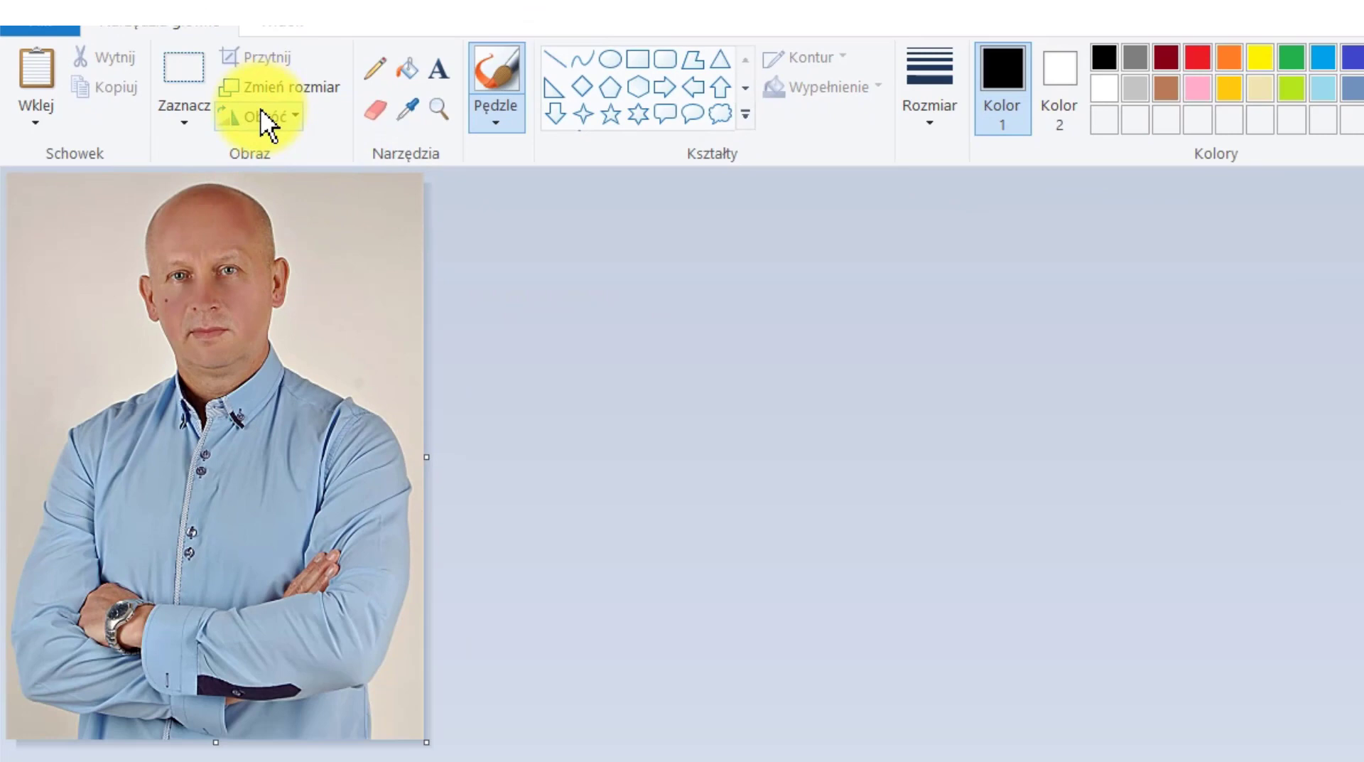
Flip the portrait photo horizontally three times in Paint to compare its two orientations.
{"action": "left_click", "coordinate": [533, 185]}
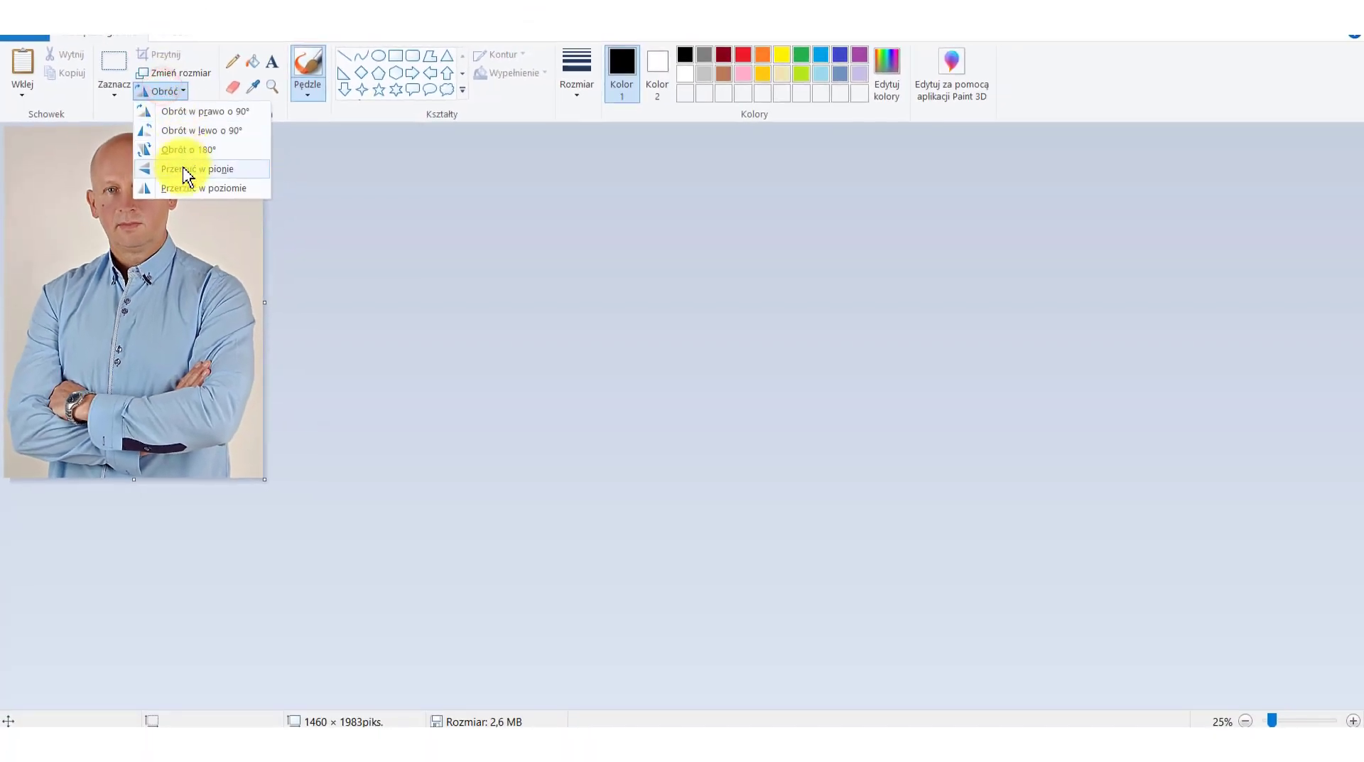
{"action": "left_click", "coordinate": [179, 188]}
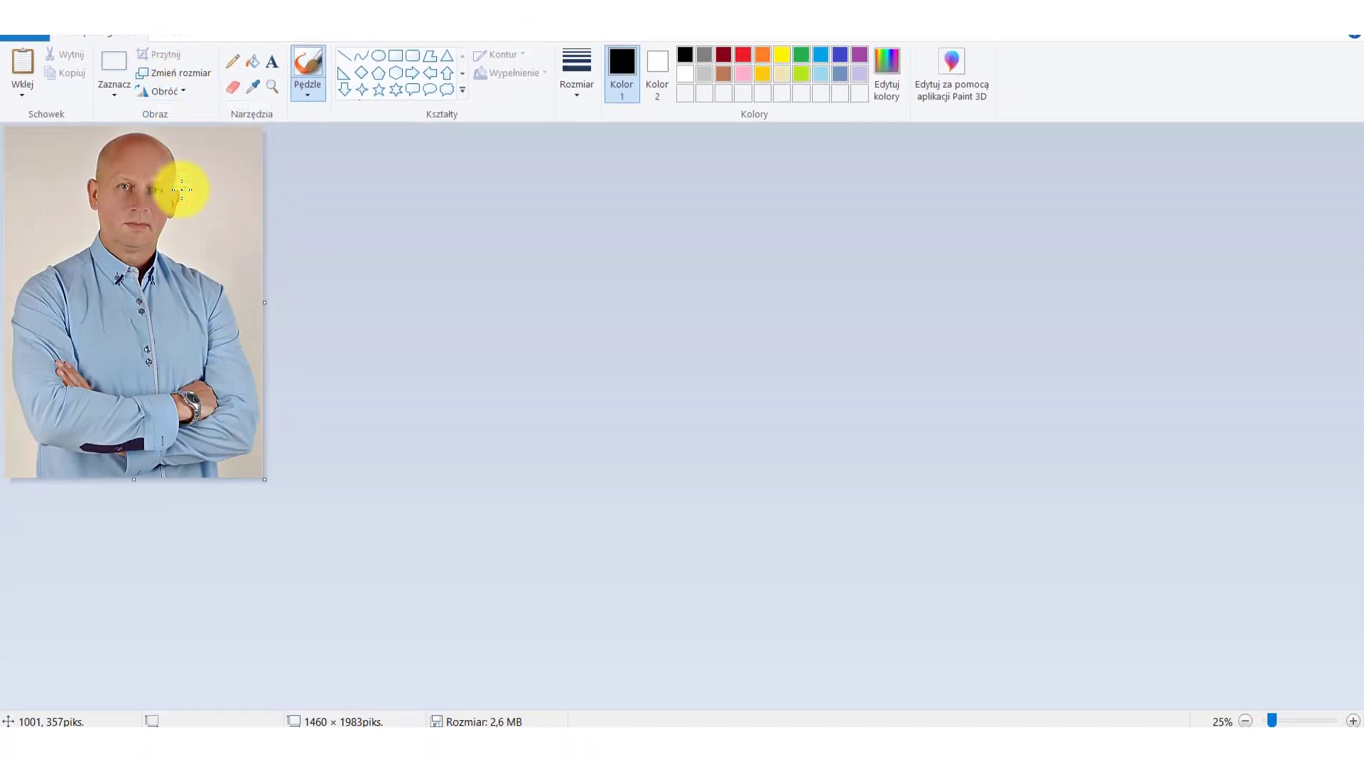
{"action": "left_click", "coordinate": [166, 92]}
{"action": "left_click", "coordinate": [175, 187]}
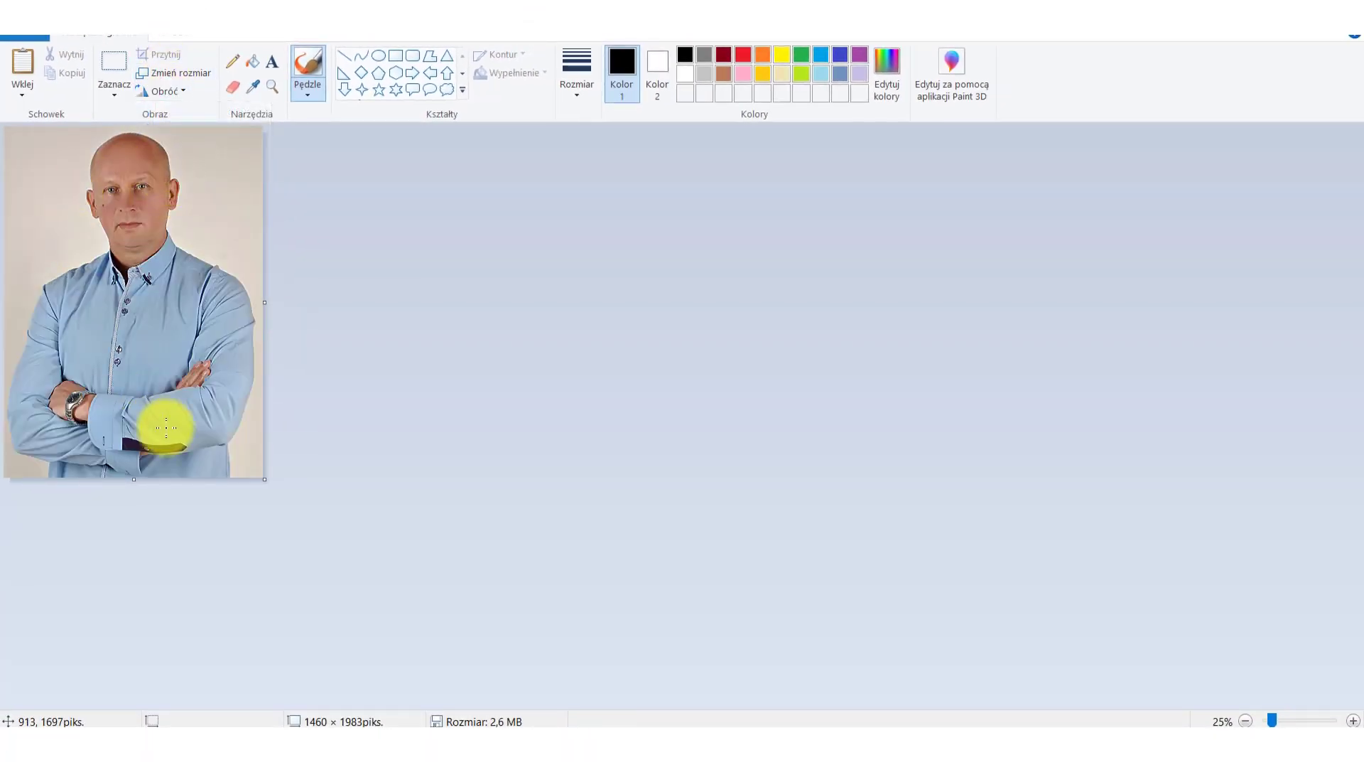
{"action": "left_click", "coordinate": [166, 92]}
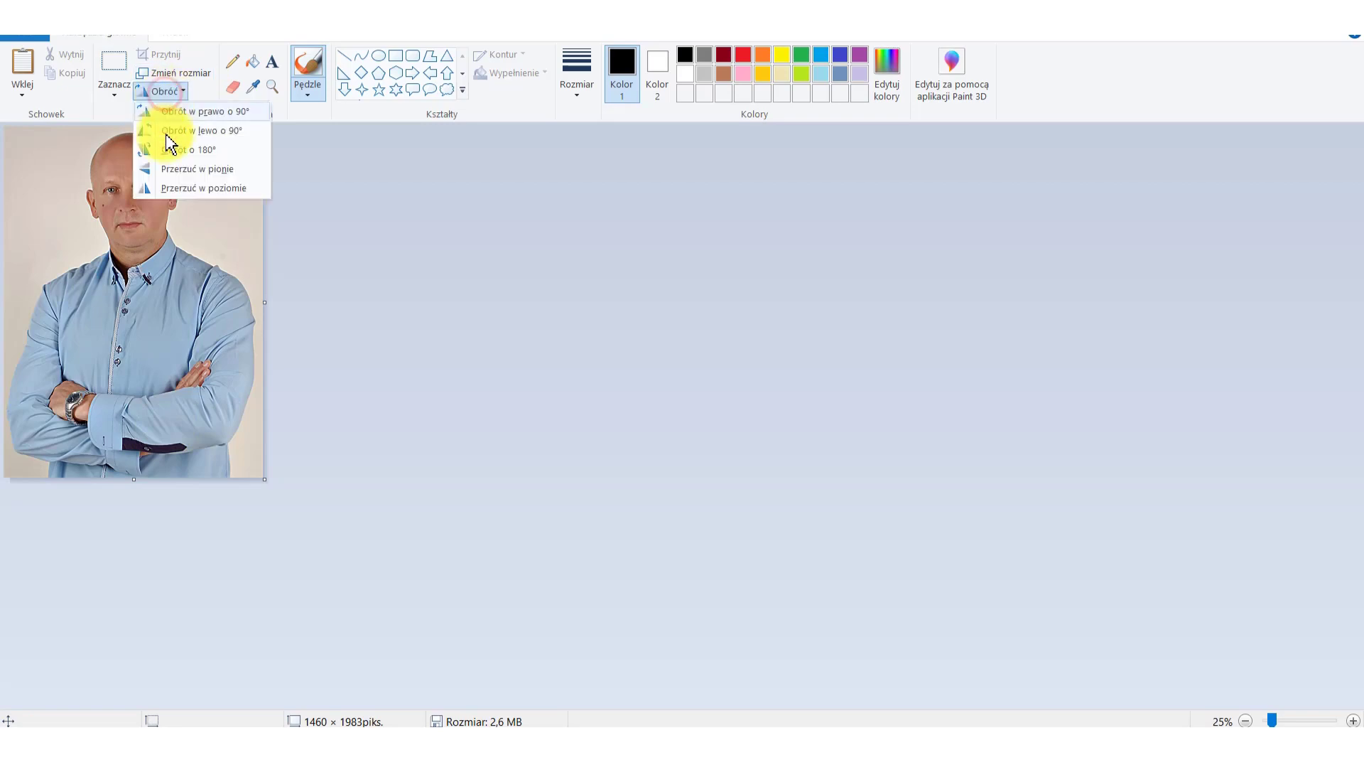
{"action": "left_click", "coordinate": [175, 187]}
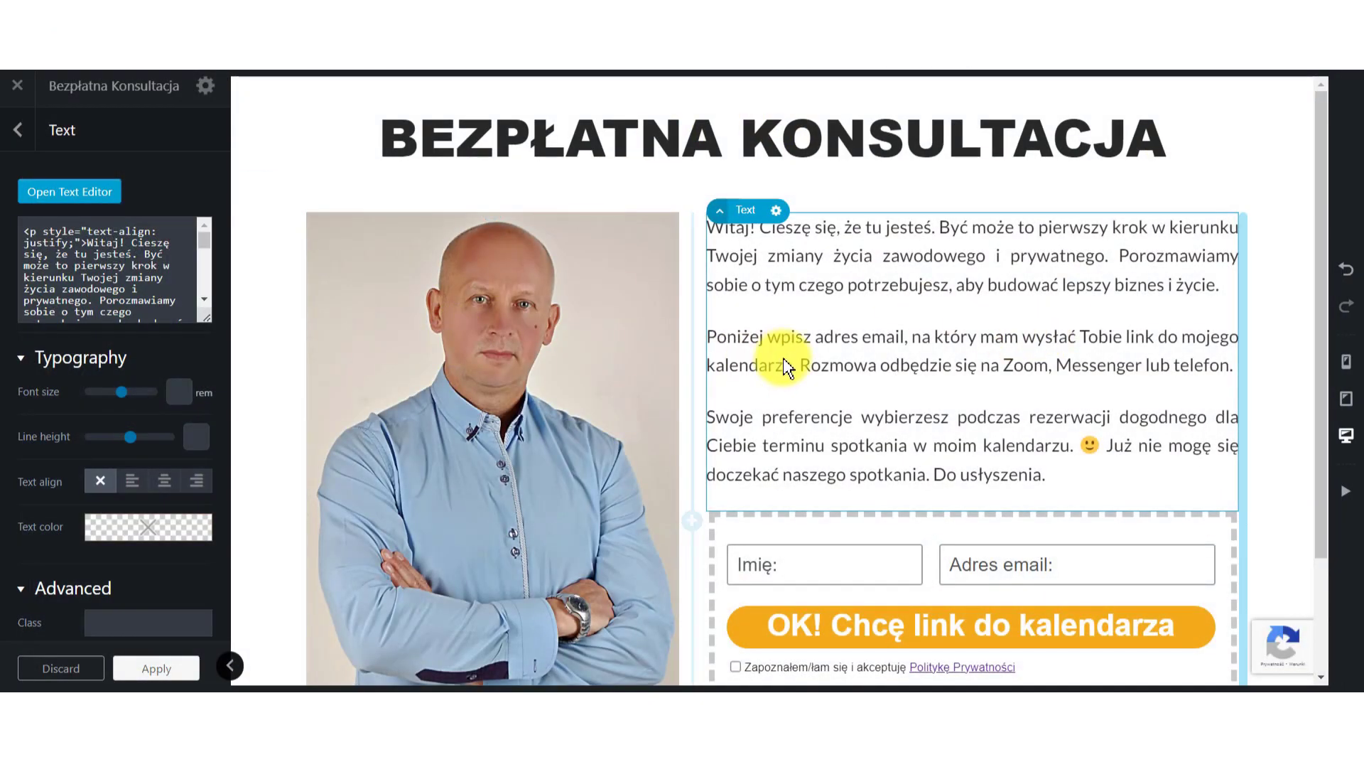
On the landing page, upload the portrait 2023-11-20_18h11_01 to the media library and use it in the Image module.
{"action": "scroll", "coordinate": [142, 299], "scroll_direction": "down", "scroll_amount": 5}
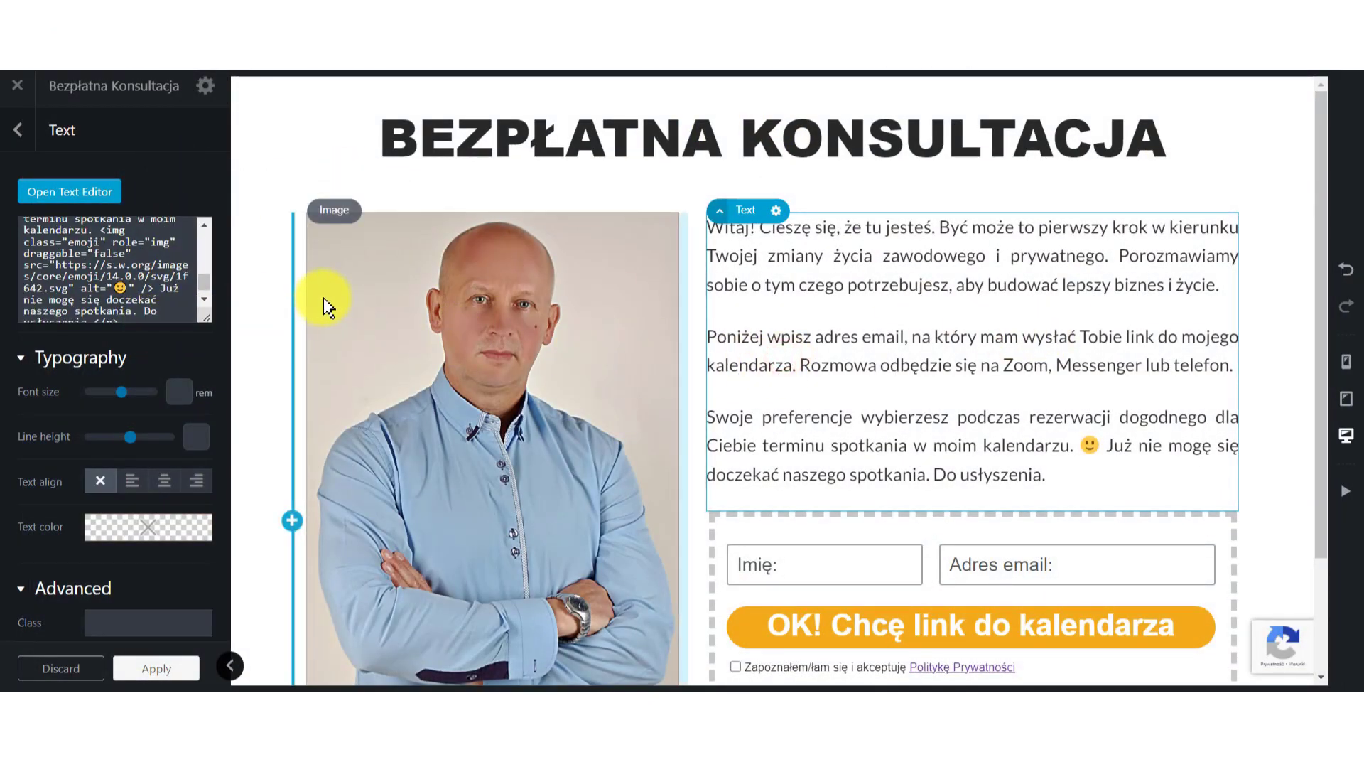
{"action": "scroll", "coordinate": [706, 341], "scroll_direction": "down", "scroll_amount": 3}
{"action": "scroll", "coordinate": [853, 234], "scroll_direction": "up", "scroll_amount": 3}
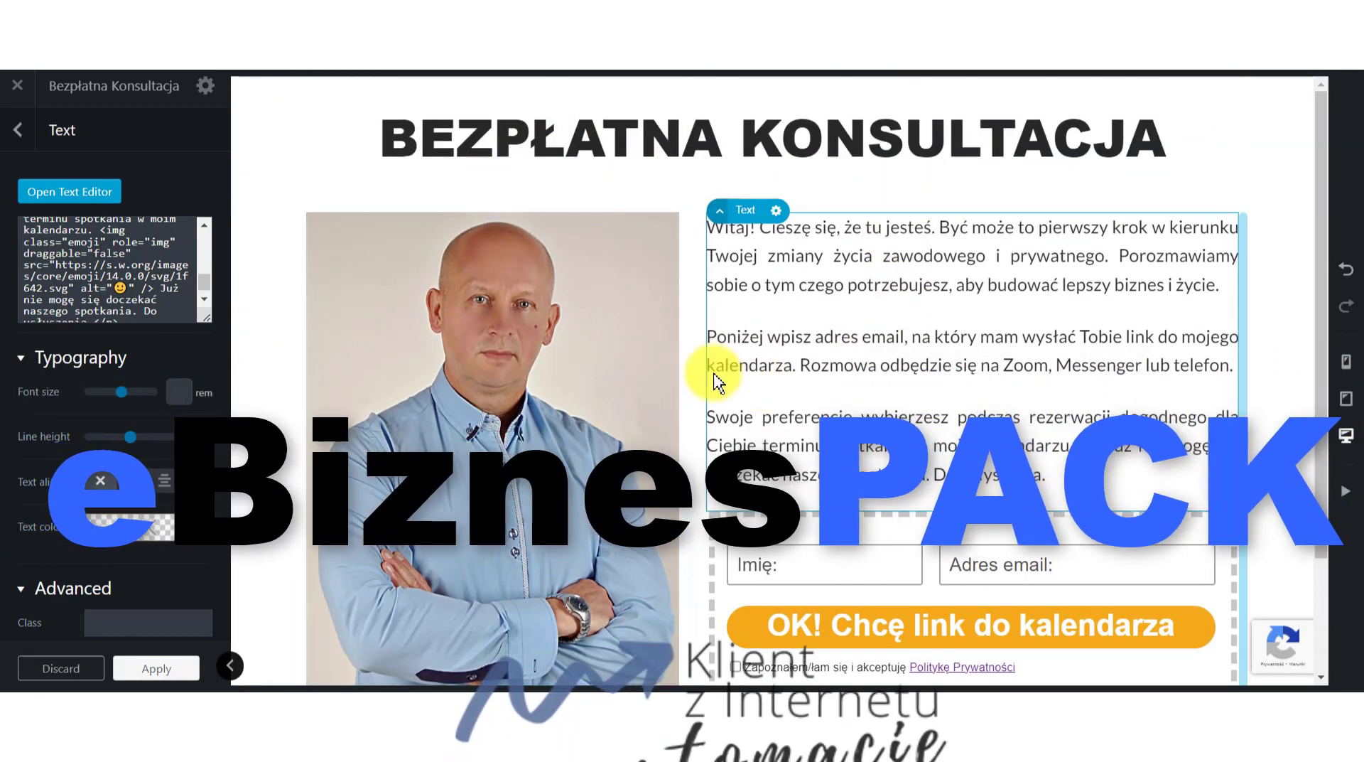
{"action": "left_click", "coordinate": [450, 287]}
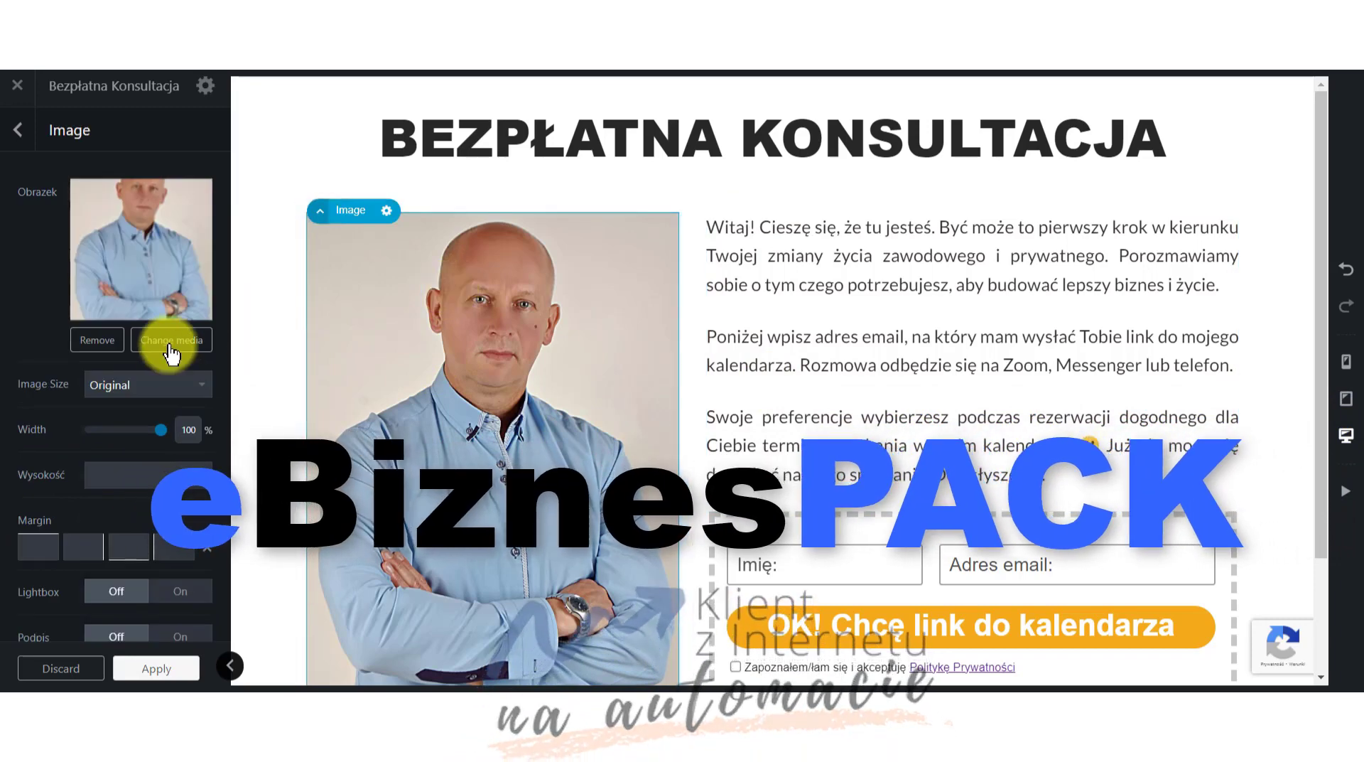
{"action": "left_click", "coordinate": [171, 348]}
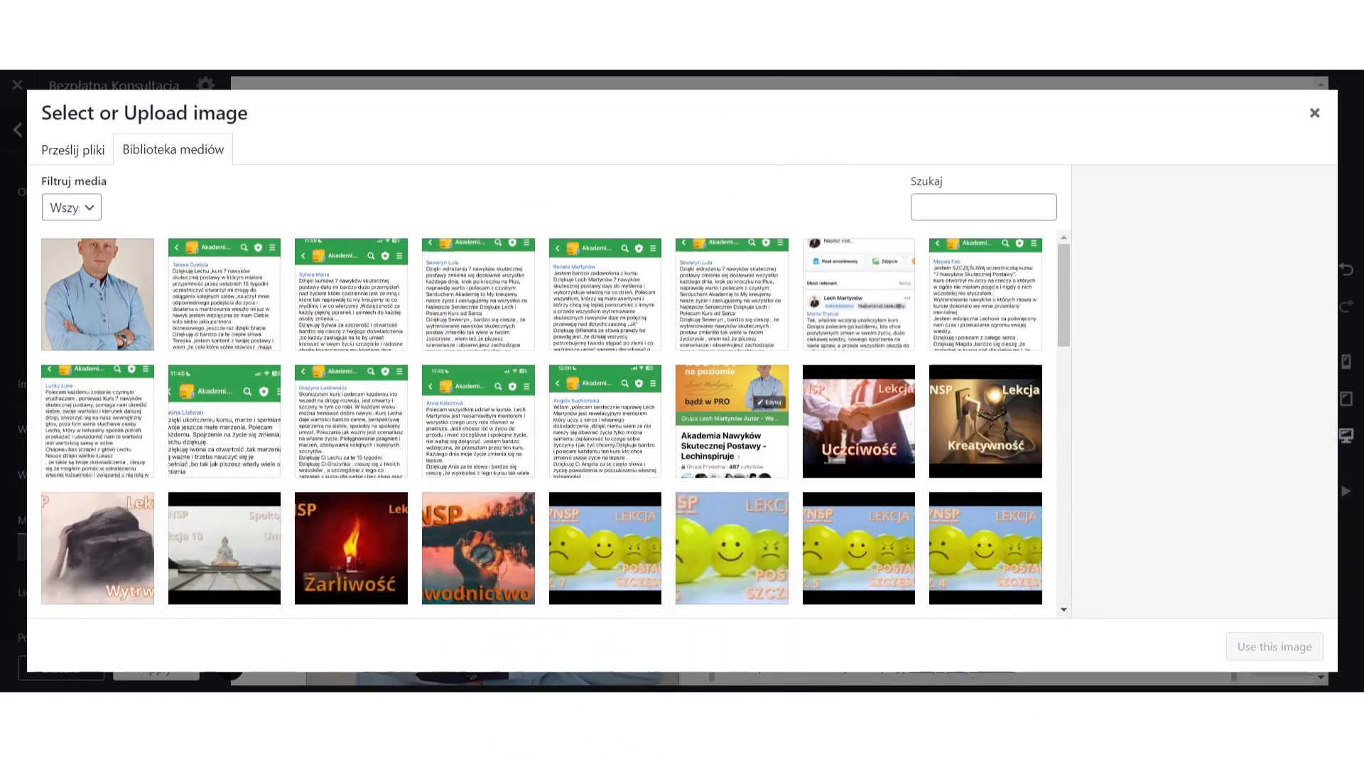
{"action": "left_click_drag", "start_coordinate": [1263, 571], "coordinate": [441, 319]}
{"action": "left_click", "coordinate": [1348, 312]}
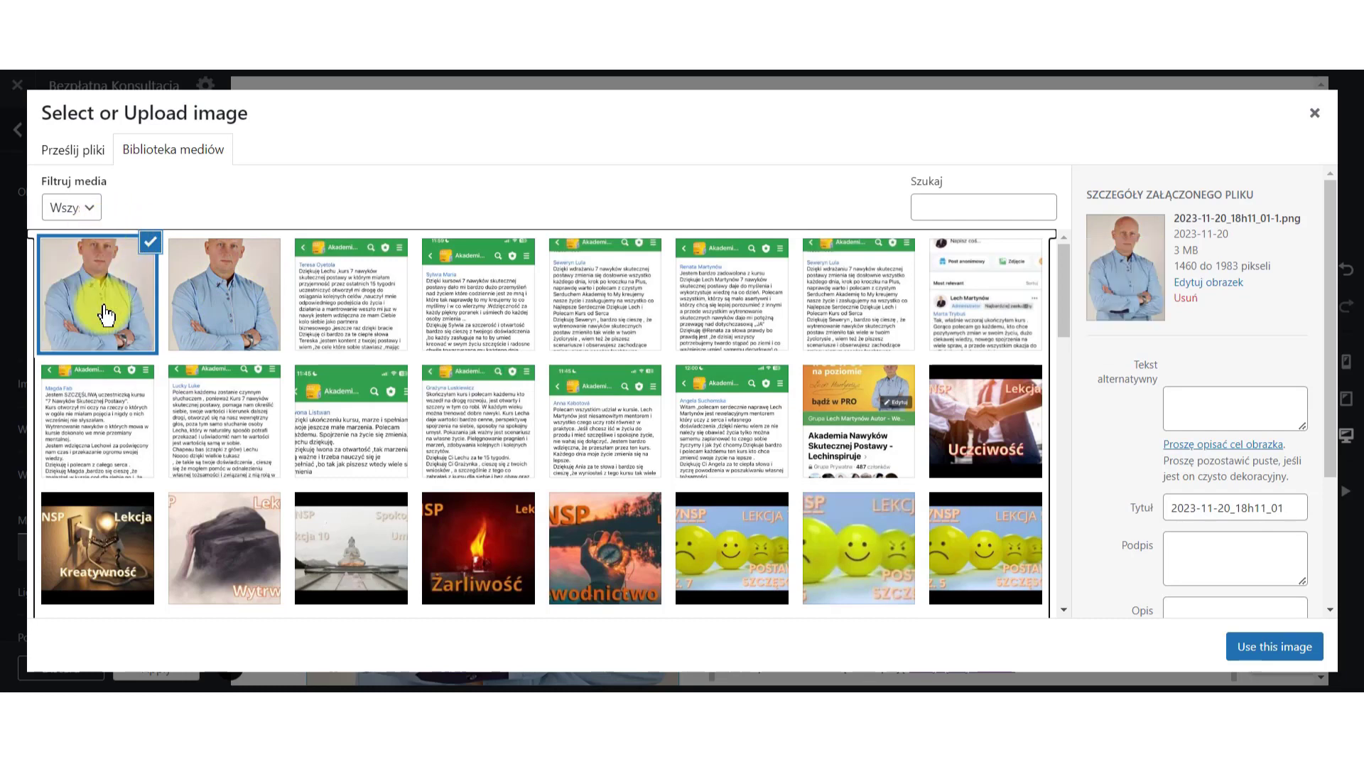
{"action": "left_click", "coordinate": [109, 293]}
{"action": "left_click", "coordinate": [150, 304]}
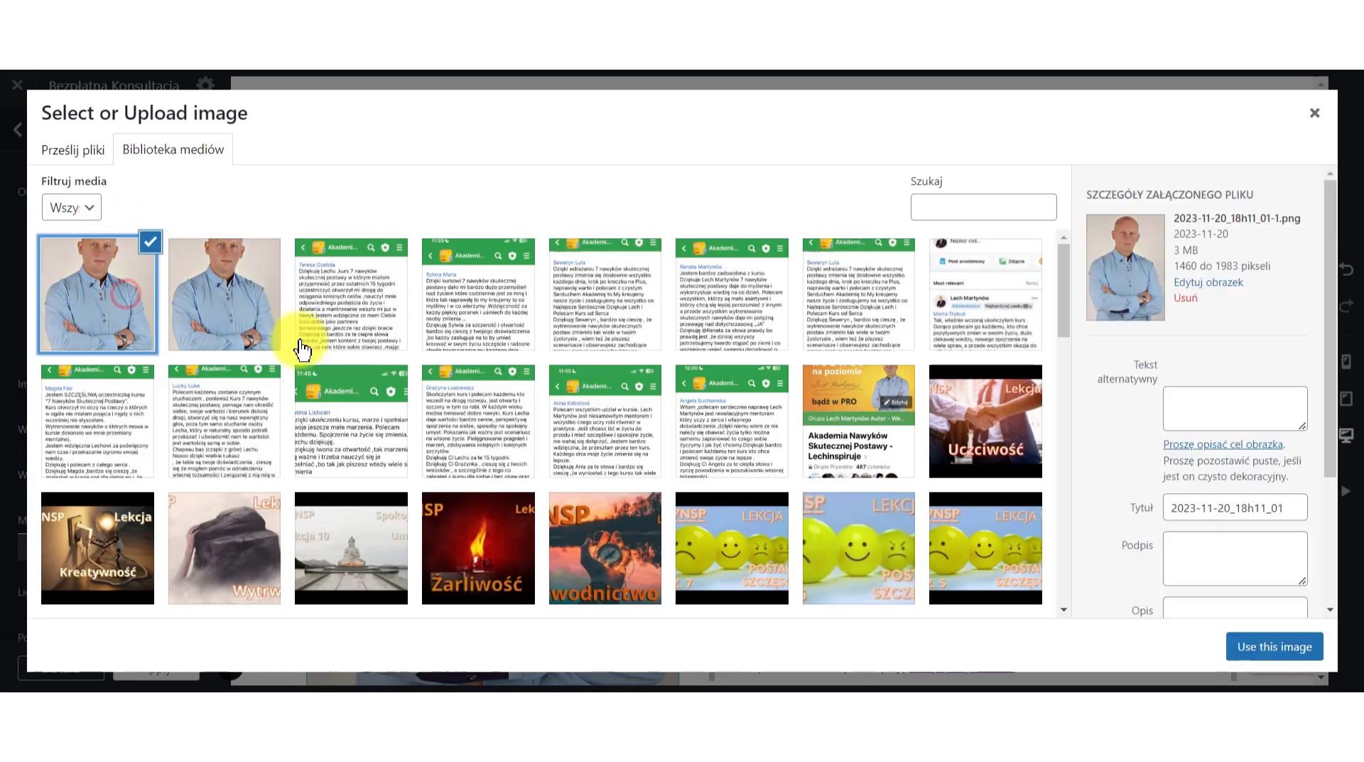
{"action": "left_click", "coordinate": [1246, 647]}
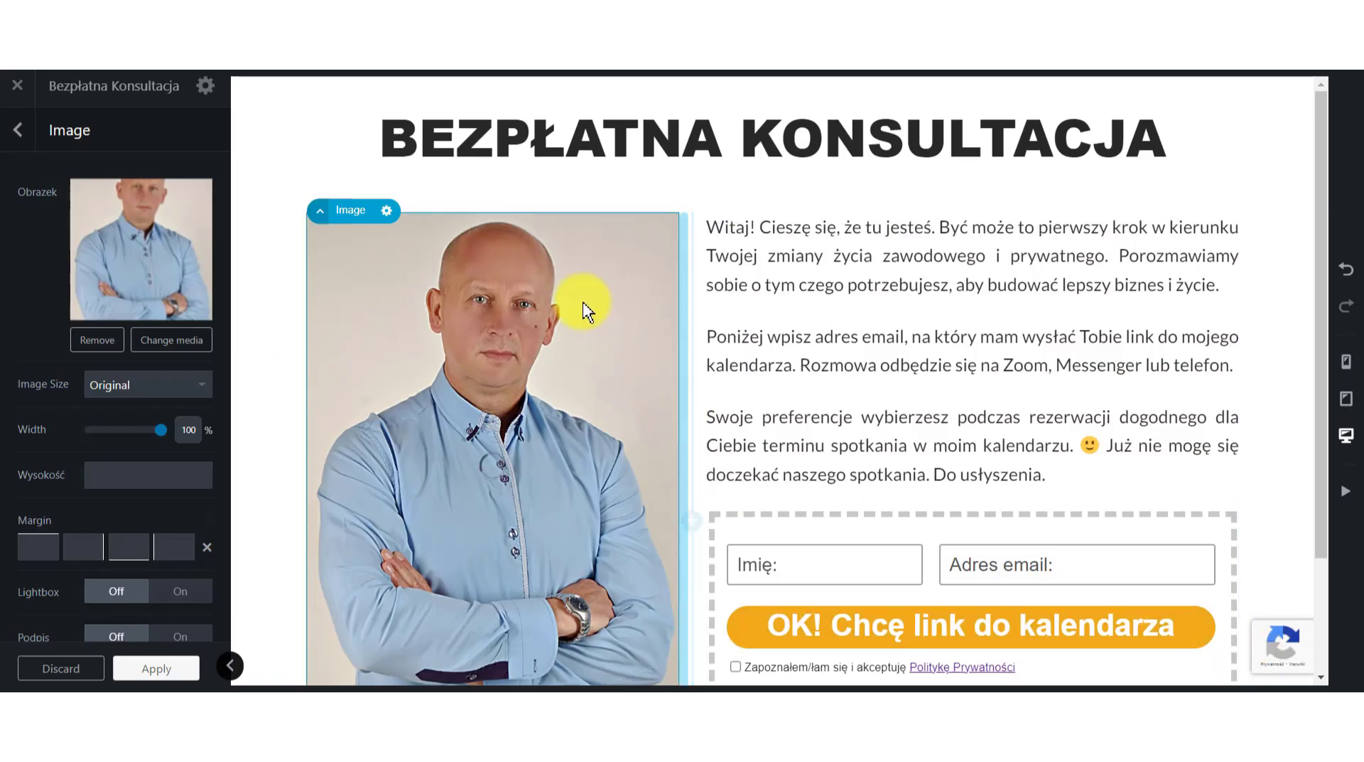
Move the column with the portrait photo to the right of the text and sign-up form.
{"action": "scroll", "coordinate": [618, 442], "scroll_direction": "down", "scroll_amount": 3}
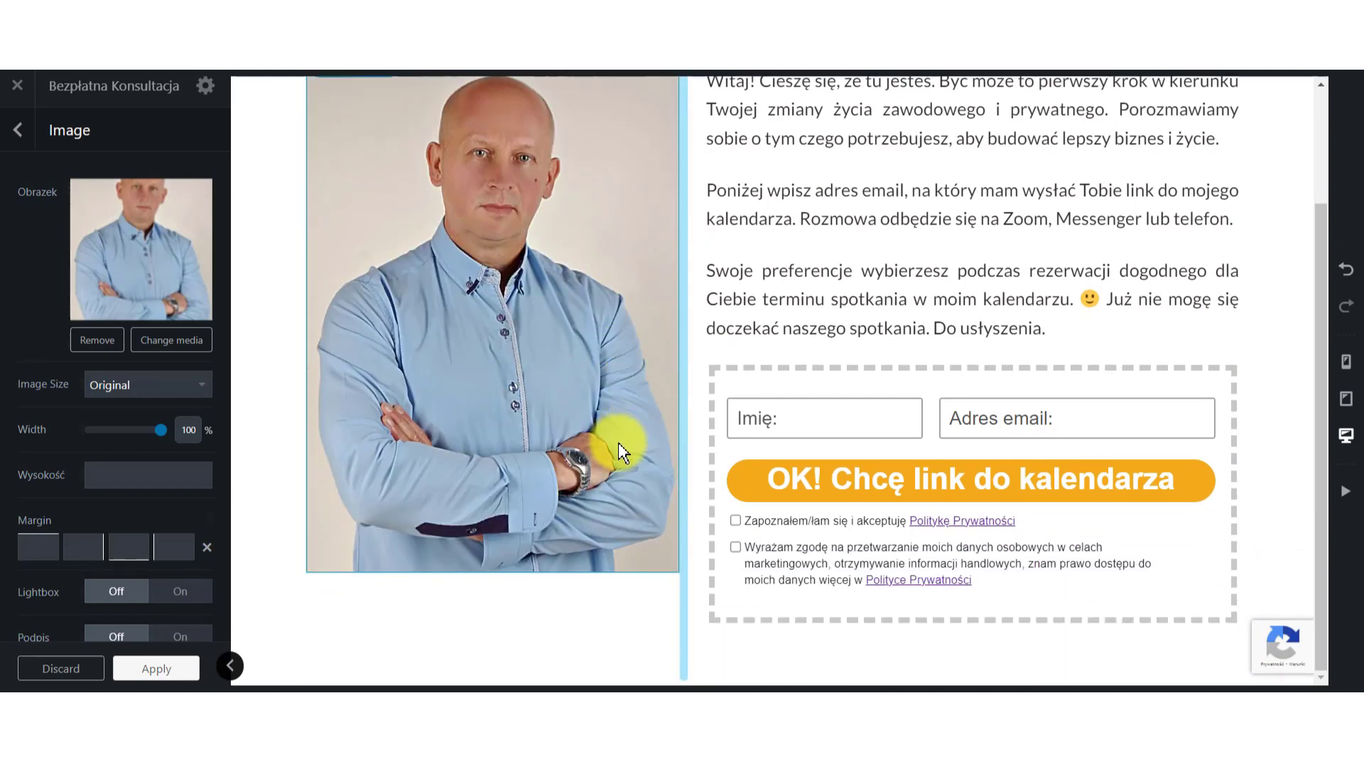
{"action": "scroll", "coordinate": [618, 442], "scroll_direction": "up", "scroll_amount": 3}
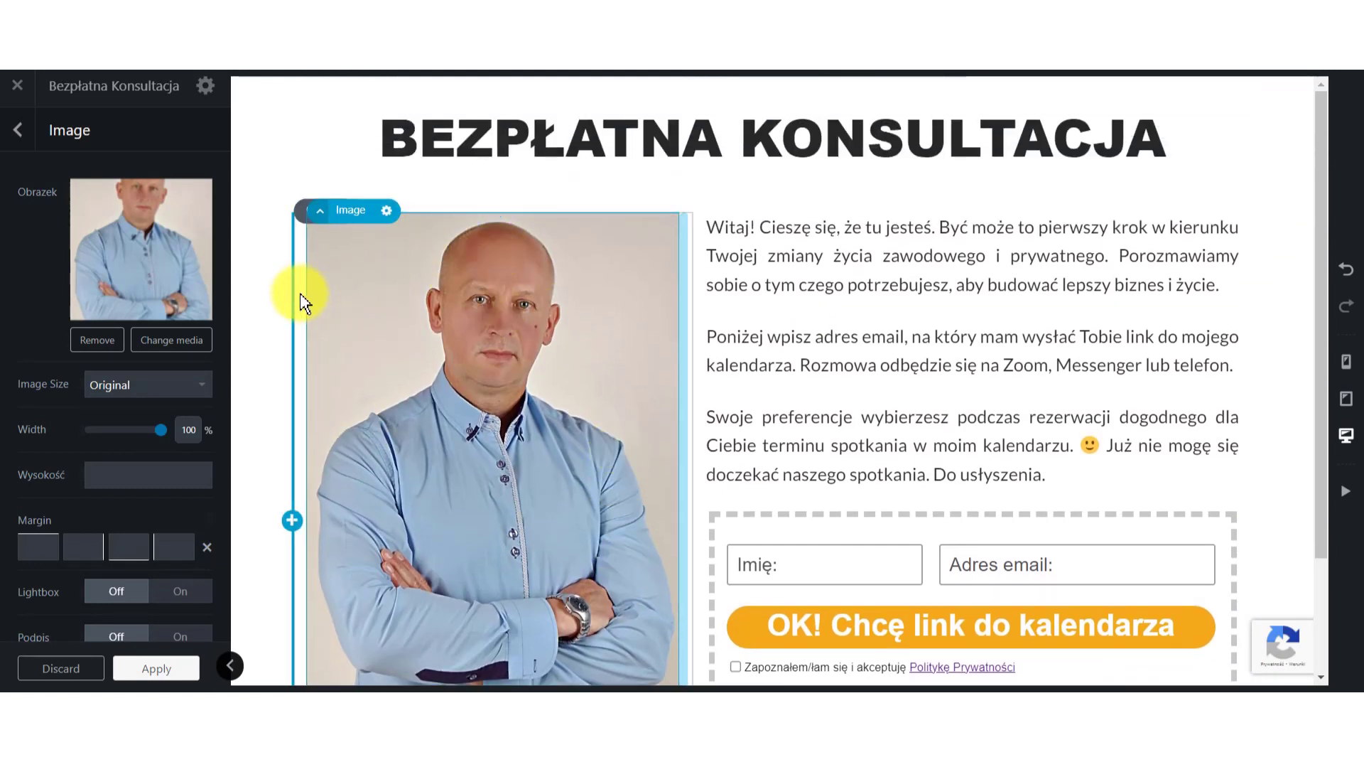
{"action": "left_click", "coordinate": [321, 181]}
{"action": "left_click_drag", "start_coordinate": [321, 210], "coordinate": [1247, 242]}
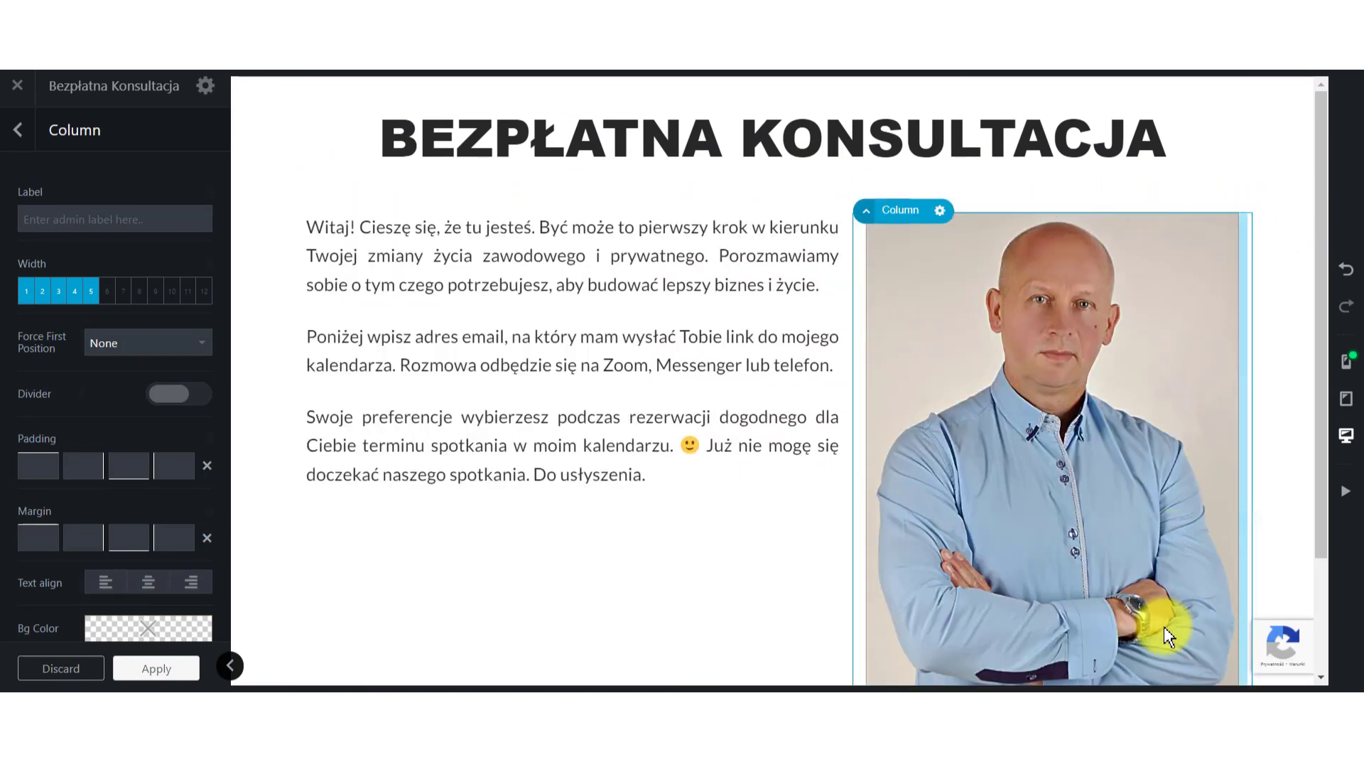
Replace the photo in the right-hand column's Image module with zdj.18.jpg from the media library.
{"action": "left_click", "coordinate": [1120, 562]}
{"action": "scroll", "coordinate": [924, 483], "scroll_direction": "down", "scroll_amount": 1}
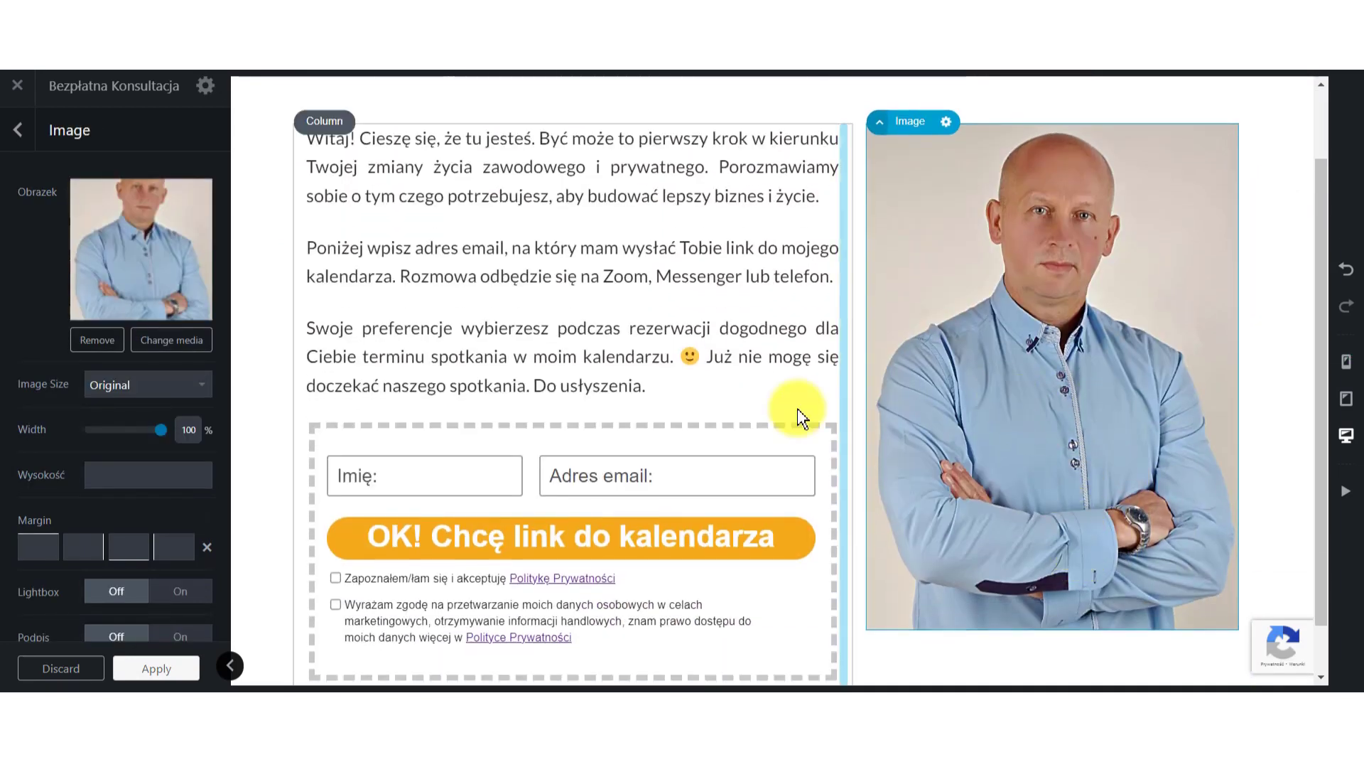
{"action": "scroll", "coordinate": [817, 270], "scroll_direction": "up", "scroll_amount": 1}
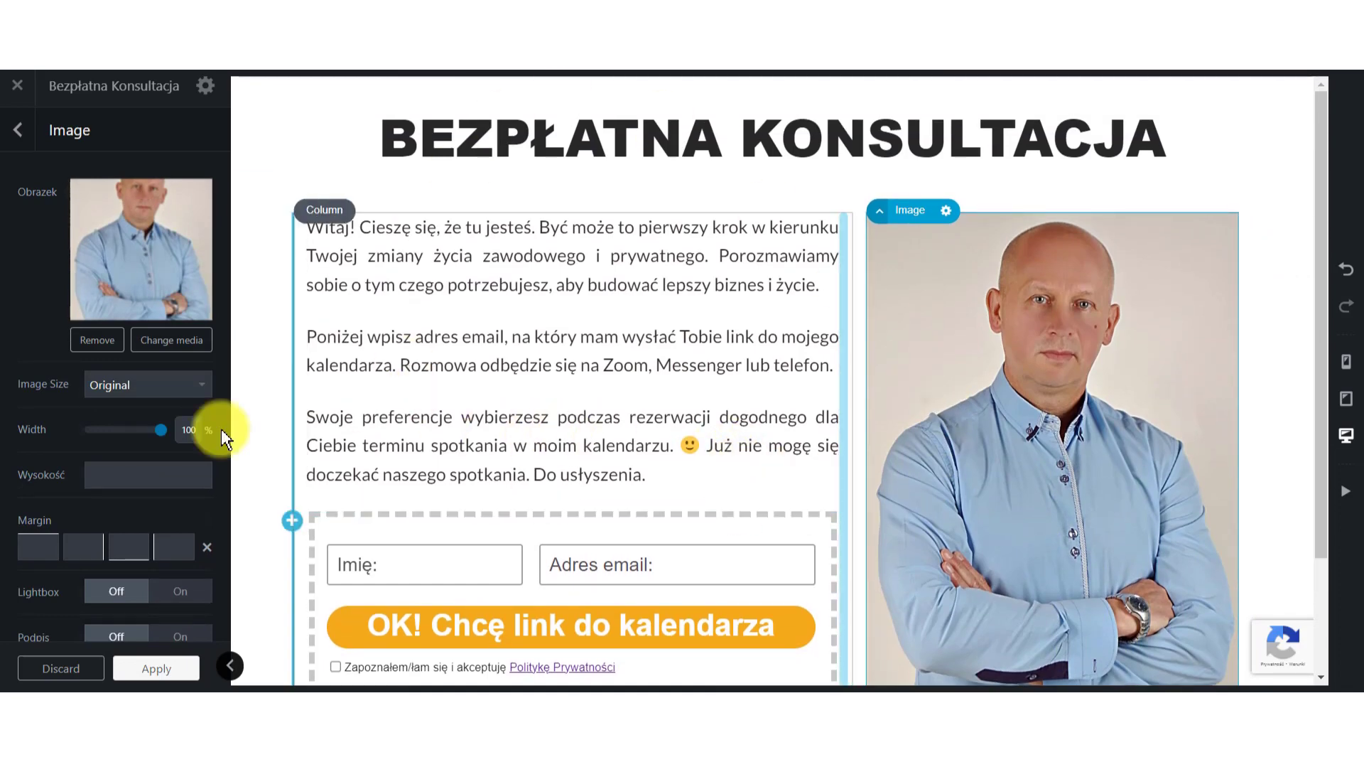
{"action": "left_click", "coordinate": [150, 341]}
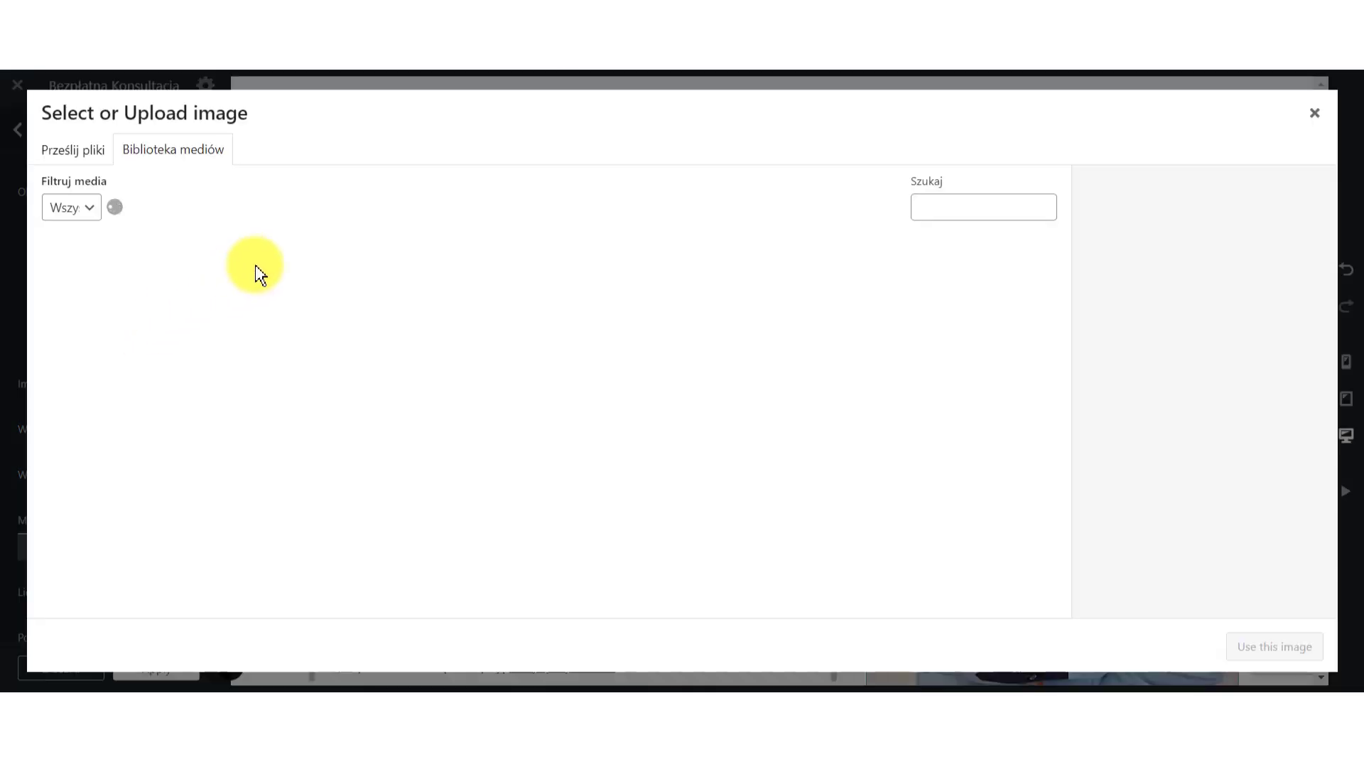
{"action": "scroll", "coordinate": [817, 327], "scroll_direction": "up", "scroll_amount": 1}
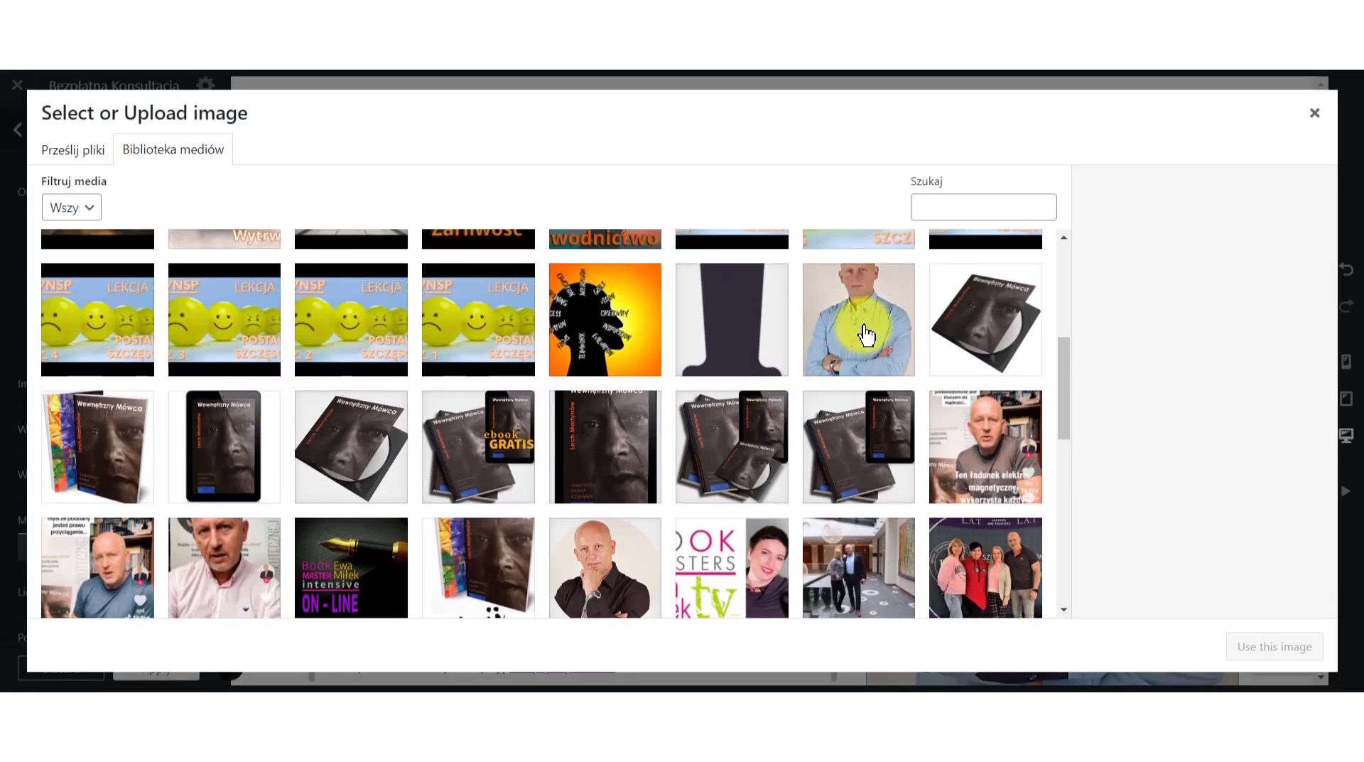
{"action": "left_click", "coordinate": [866, 327]}
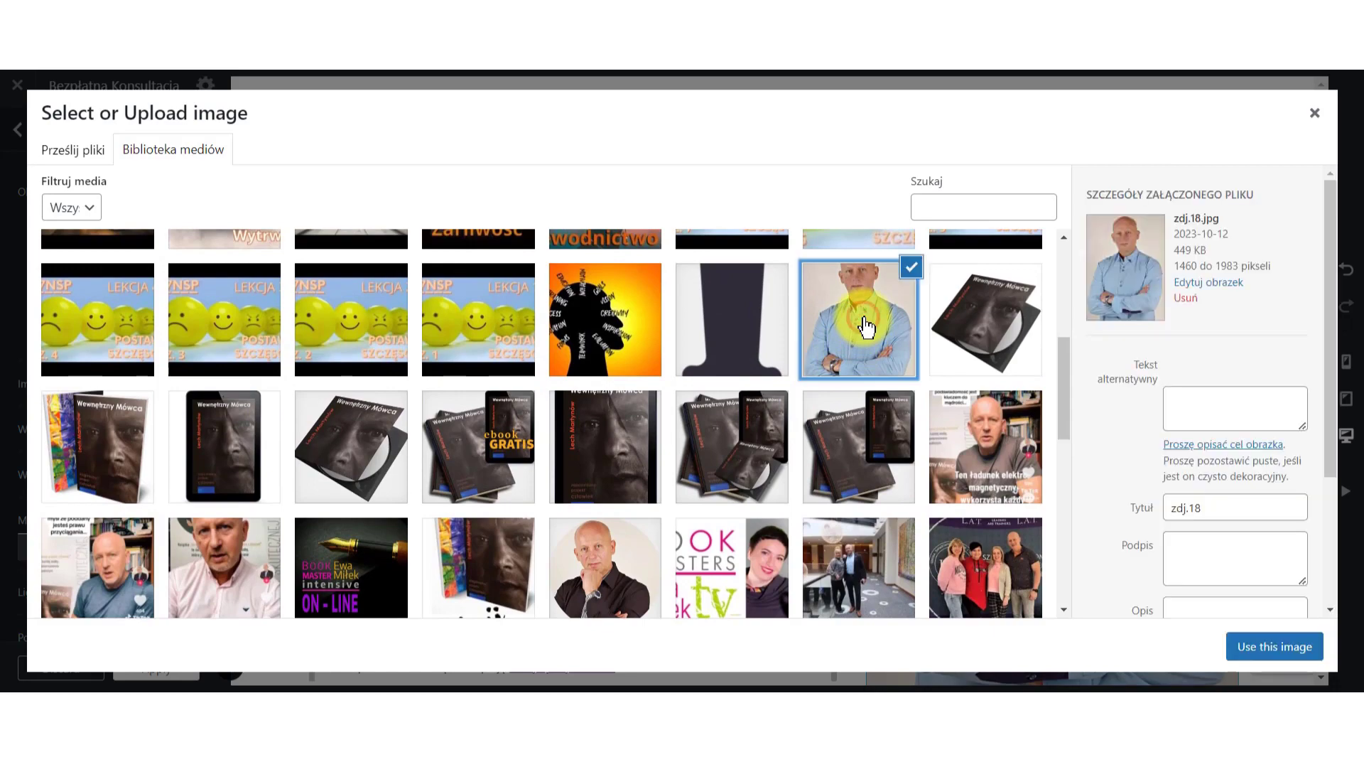
{"action": "left_click", "coordinate": [1266, 645]}
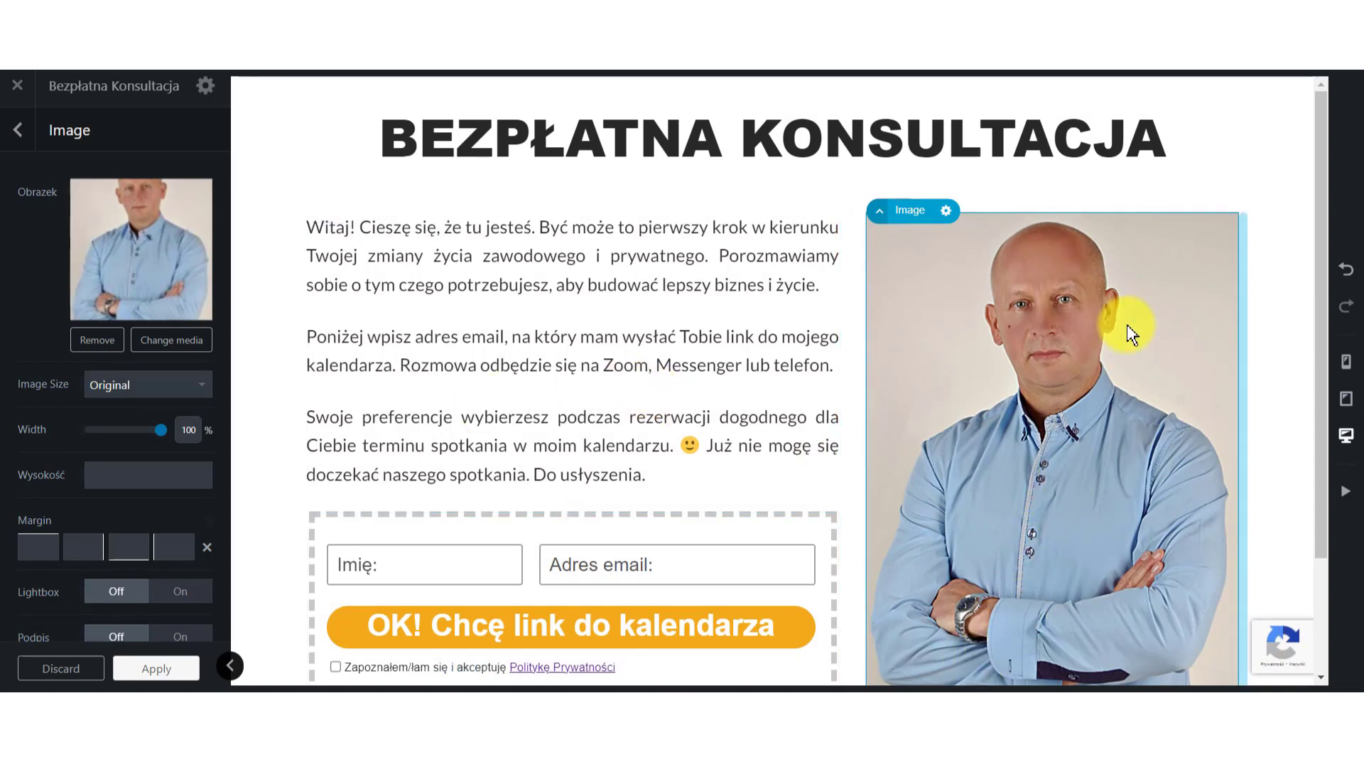
Move the photo column back to the left of the text and replace its photo with the second portrait in the media library.
{"action": "left_click", "coordinate": [887, 181]}
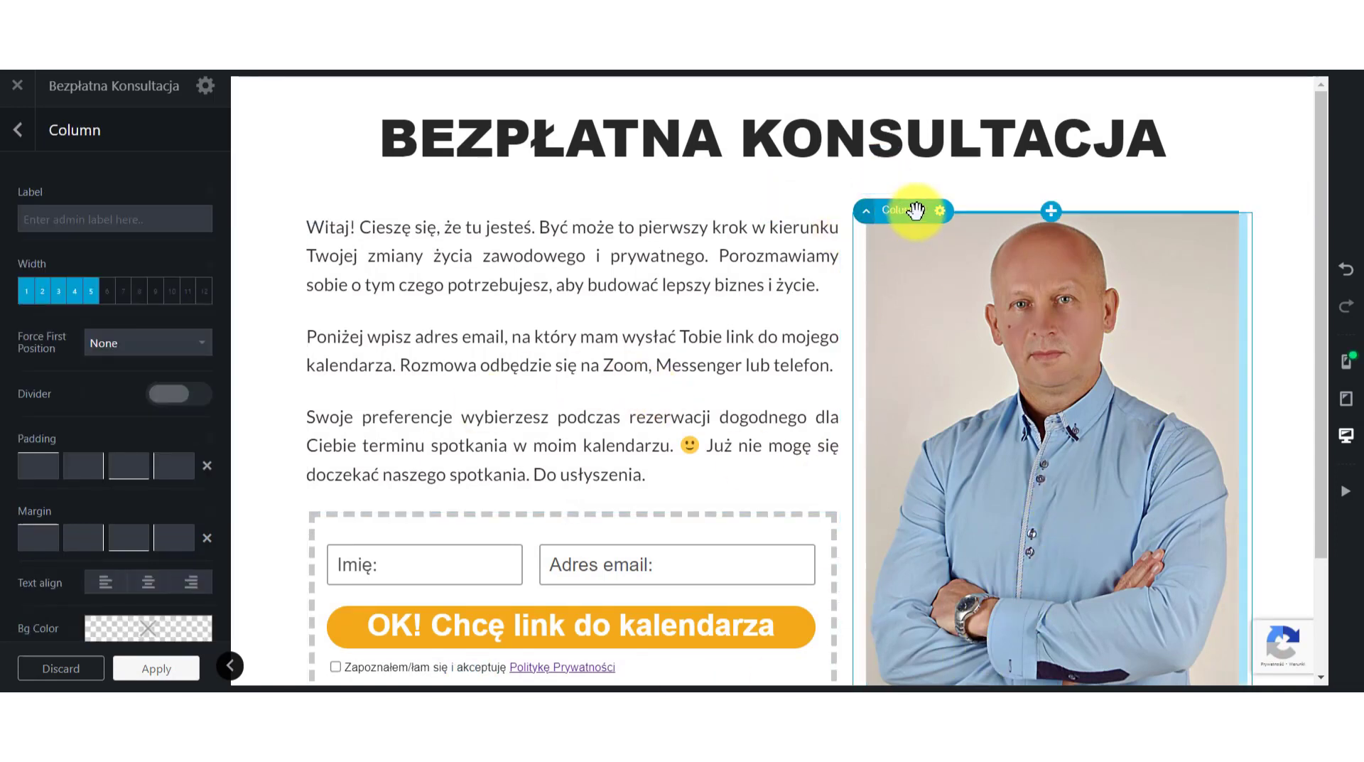
{"action": "left_click_drag", "start_coordinate": [817, 226], "coordinate": [304, 228]}
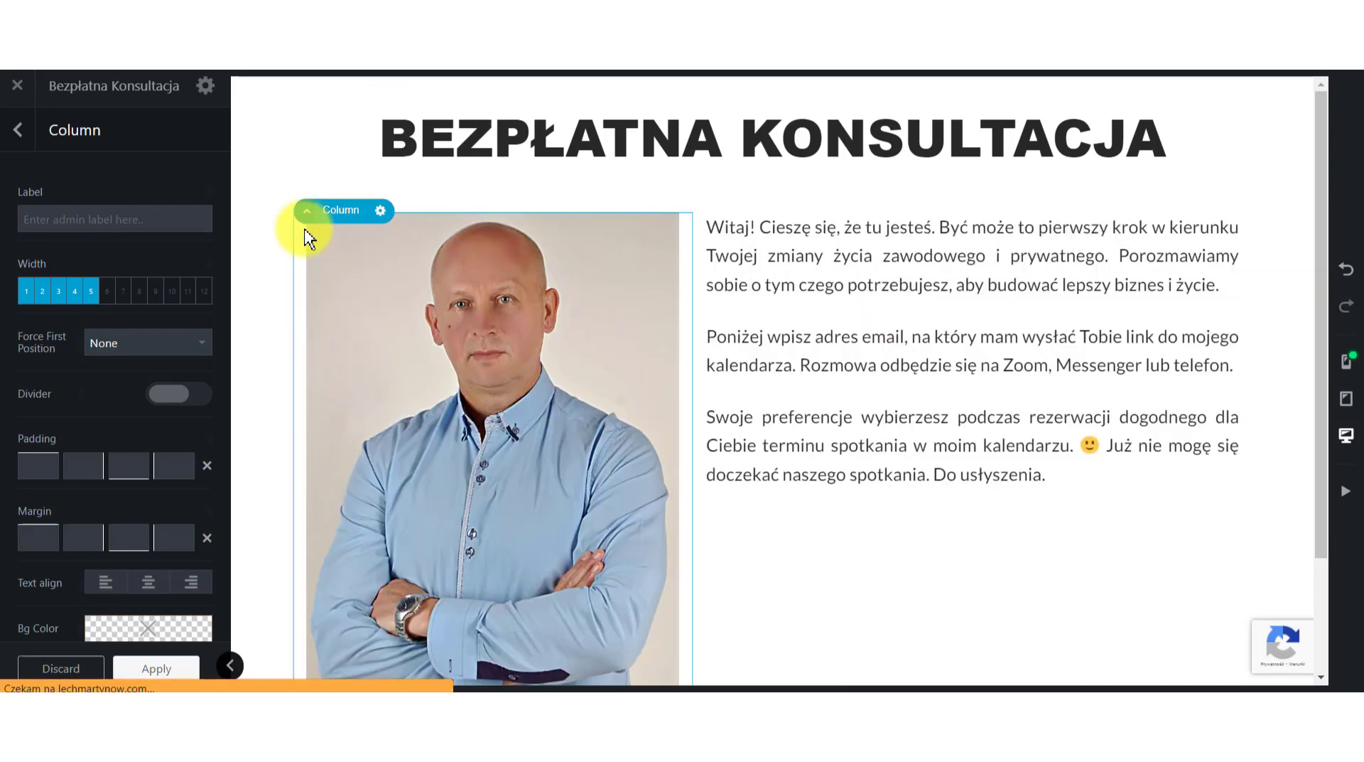
{"action": "left_click", "coordinate": [377, 317]}
{"action": "left_click", "coordinate": [177, 334]}
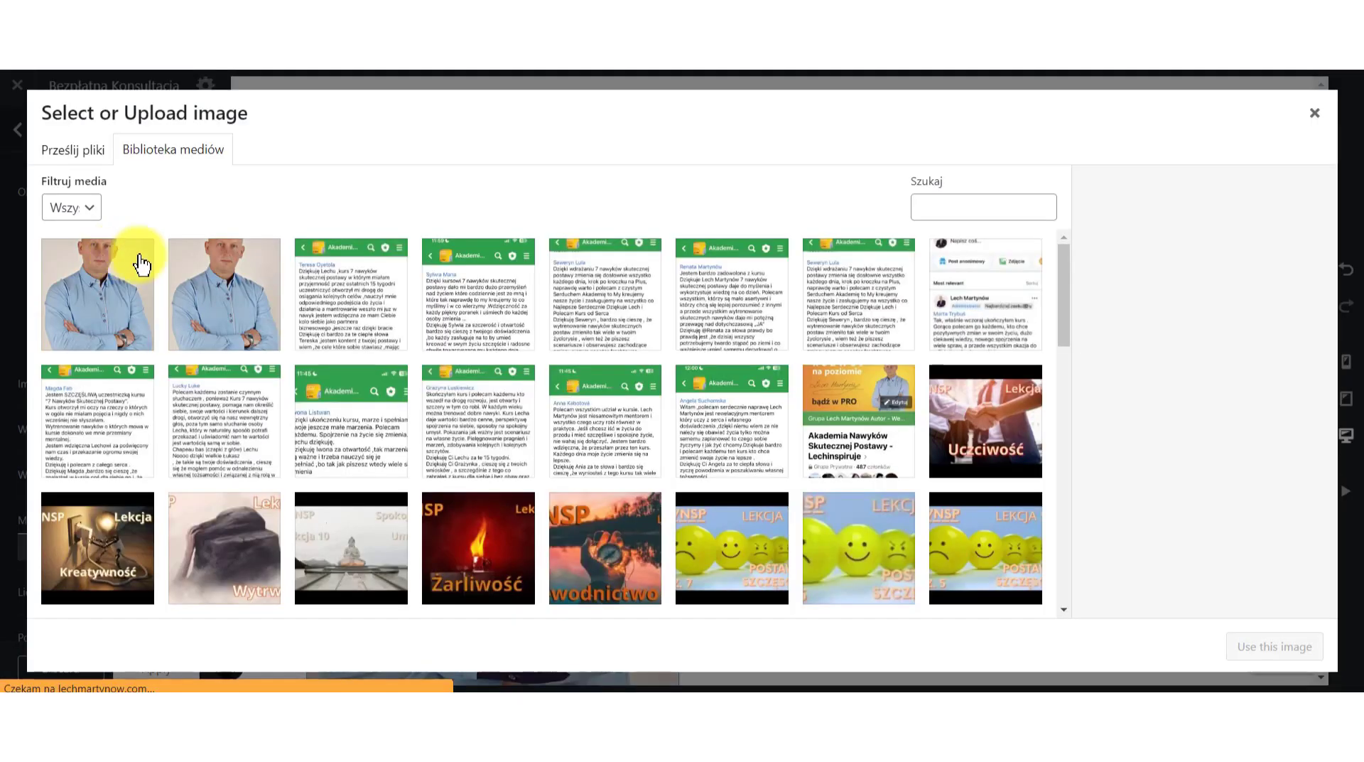
{"action": "left_click", "coordinate": [212, 302]}
{"action": "left_click", "coordinate": [1245, 645]}
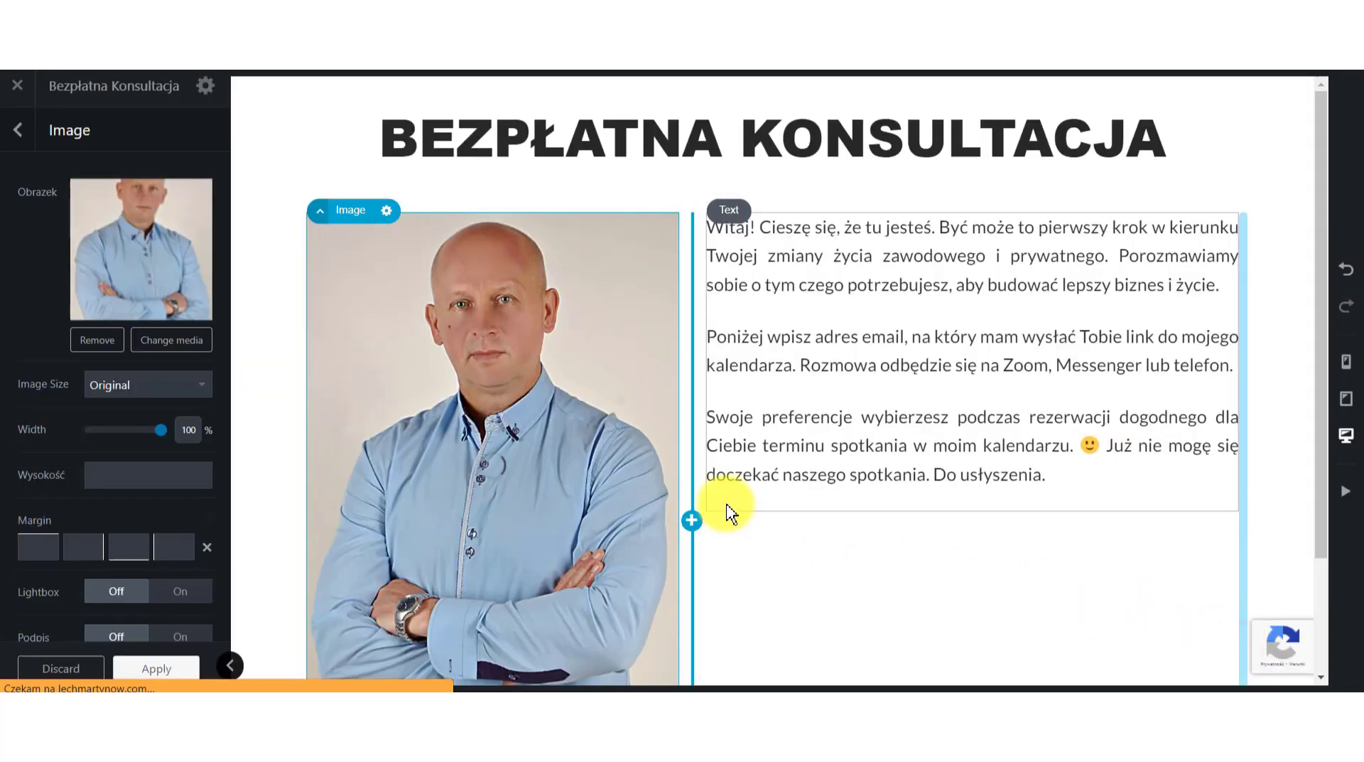
Examine the landing page layout for how the portrait's pose relates to the adjacent text block and sign-up form.
{"action": "scroll", "coordinate": [898, 391], "scroll_direction": "down", "scroll_amount": 2}
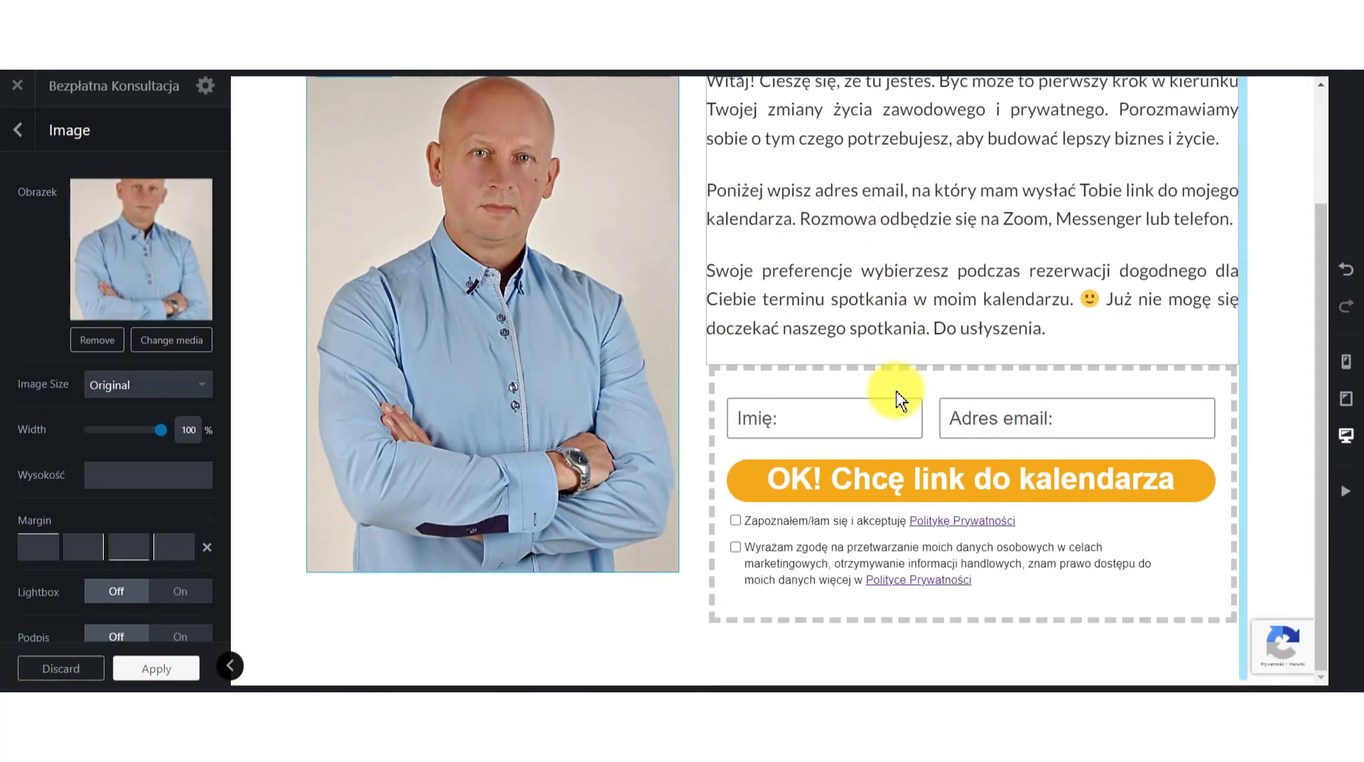
{"action": "scroll", "coordinate": [899, 394], "scroll_direction": "up", "scroll_amount": 2}
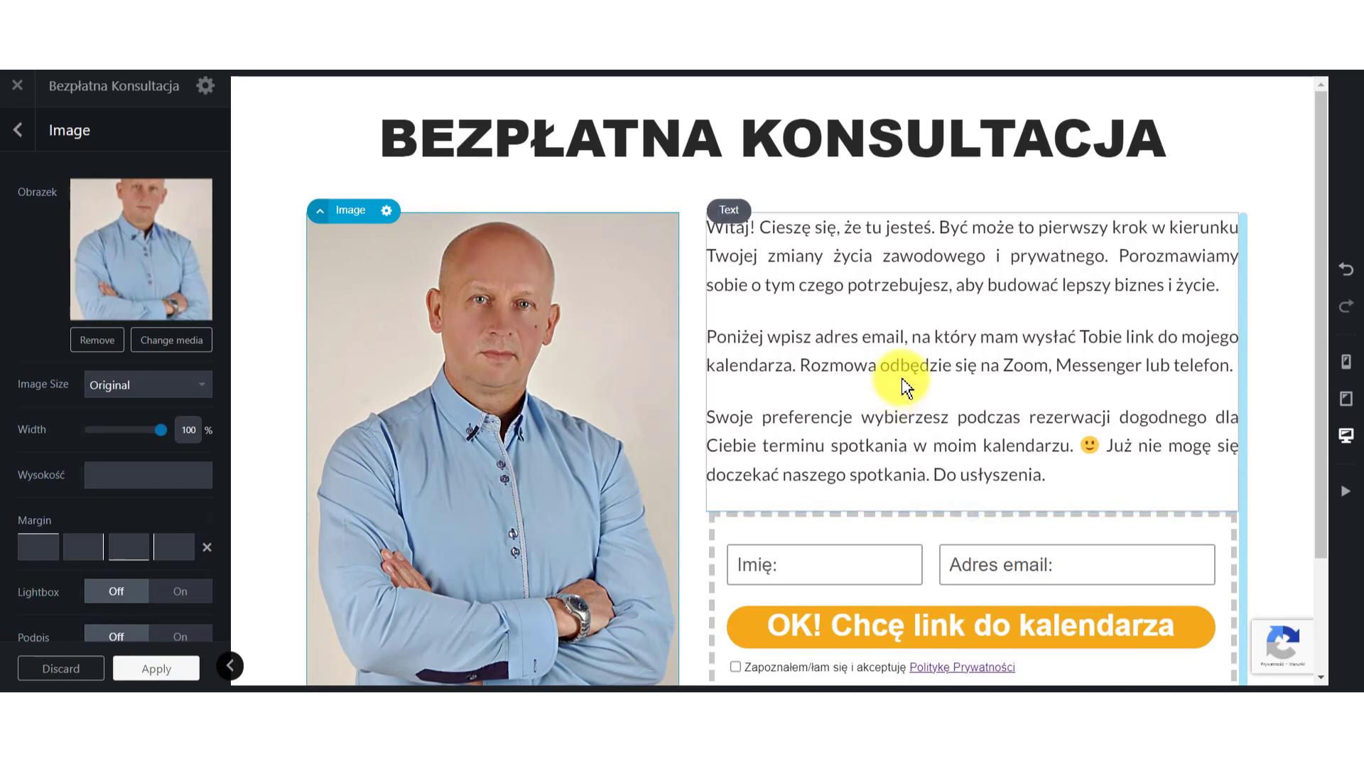
{"action": "scroll", "coordinate": [905, 386], "scroll_direction": "down", "scroll_amount": 2}
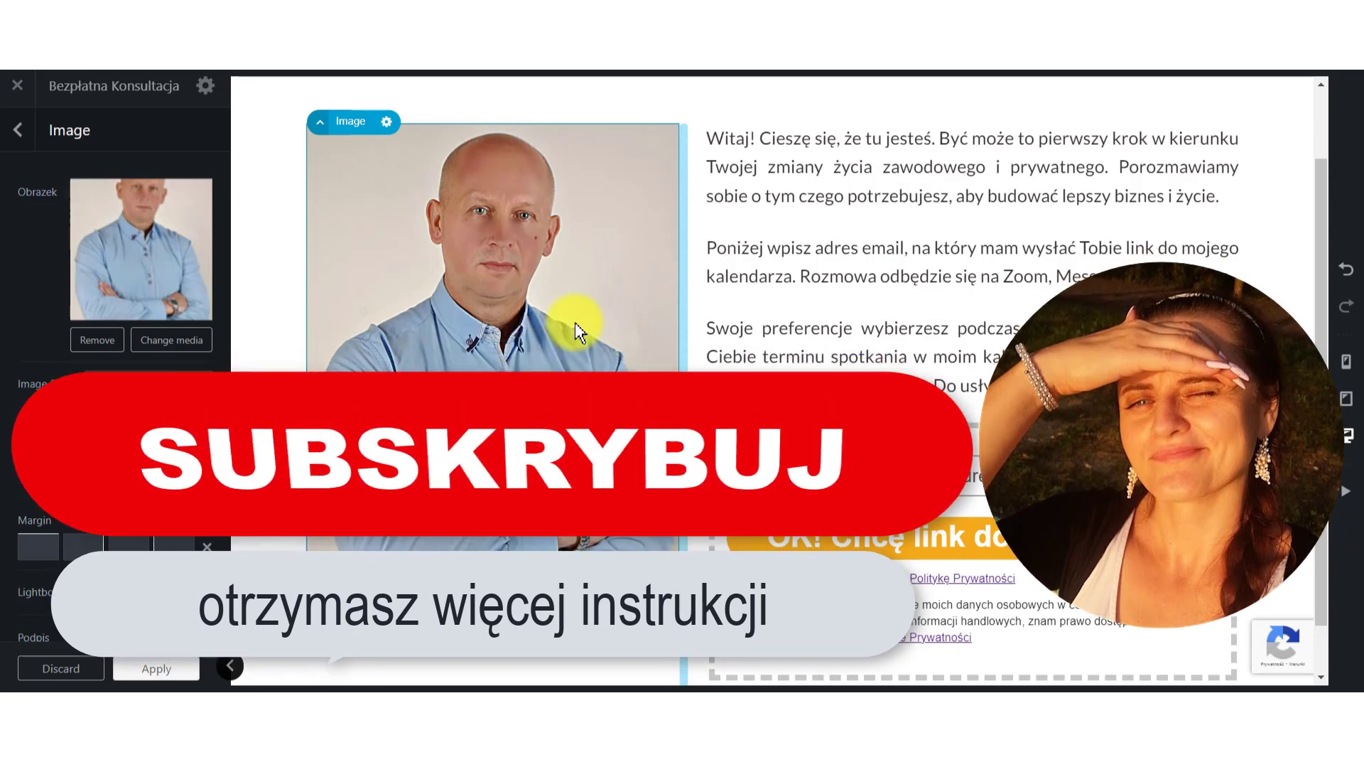
{"action": "scroll", "coordinate": [821, 323], "scroll_direction": "up", "scroll_amount": 1}
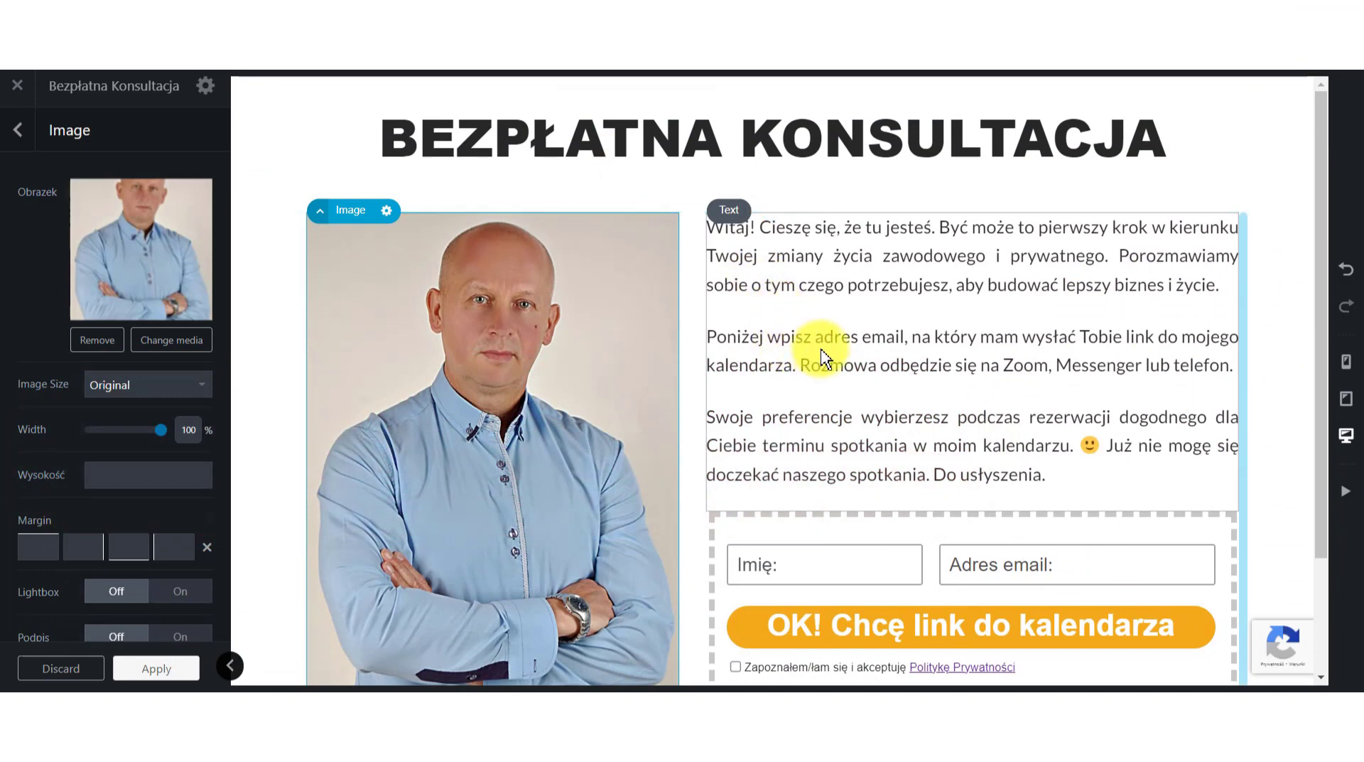
{"action": "scroll", "coordinate": [822, 357], "scroll_direction": "down", "scroll_amount": 3}
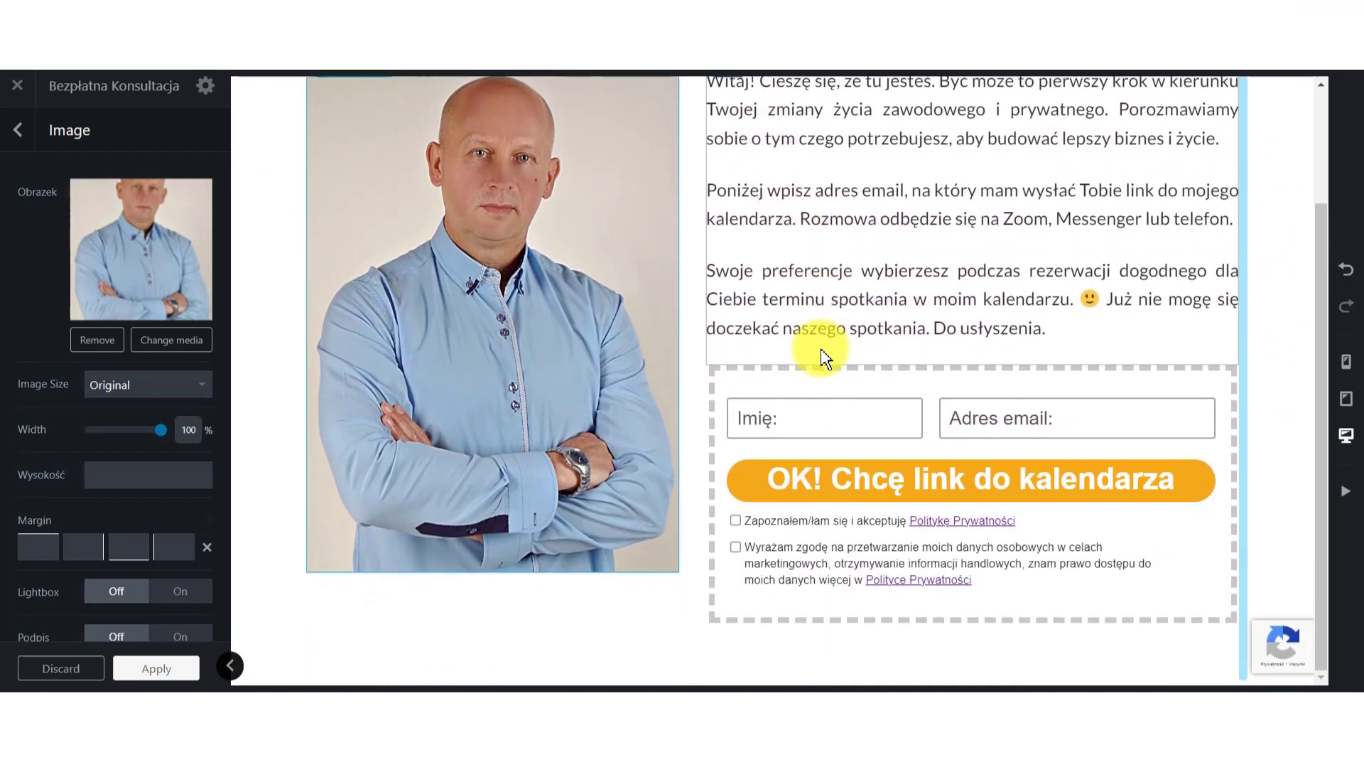
{"action": "scroll", "coordinate": [822, 357], "scroll_direction": "up", "scroll_amount": 3}
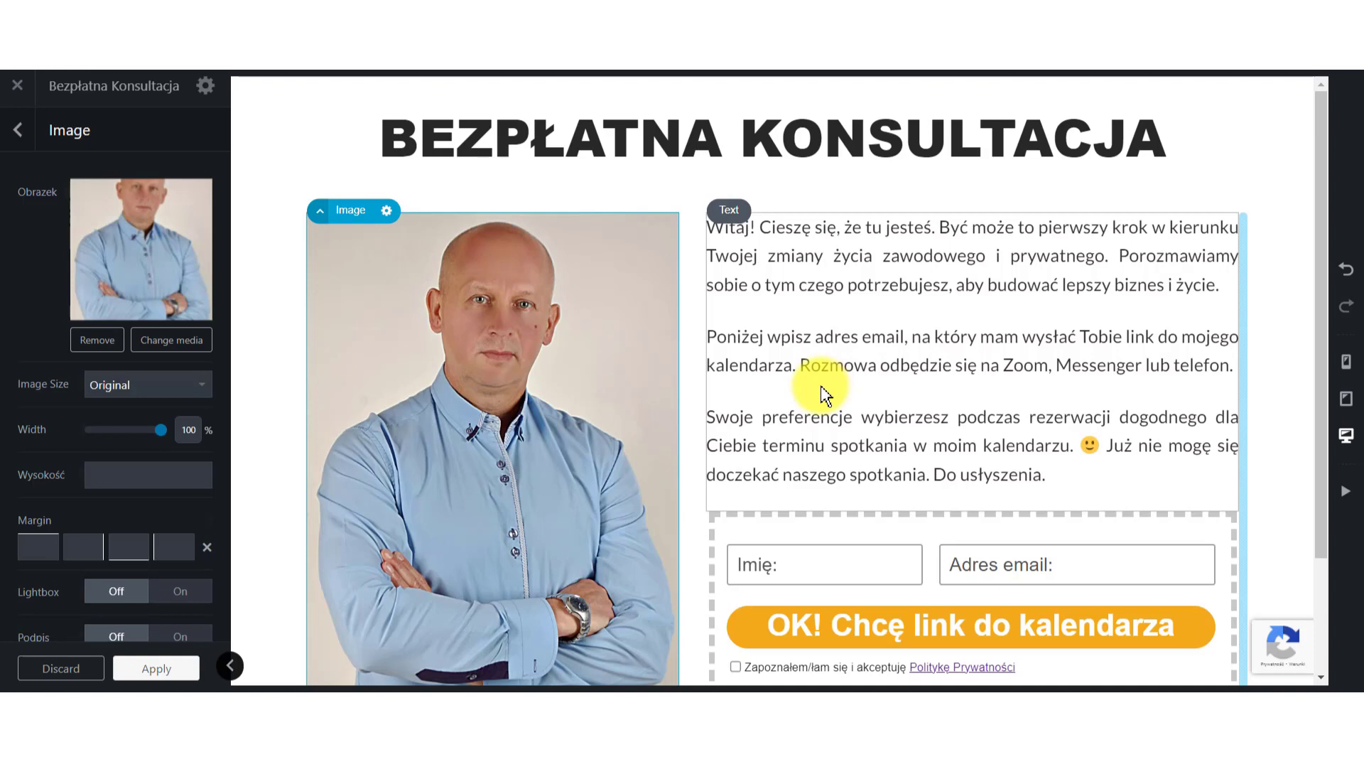
{"action": "scroll", "coordinate": [824, 394], "scroll_direction": "down", "scroll_amount": 2}
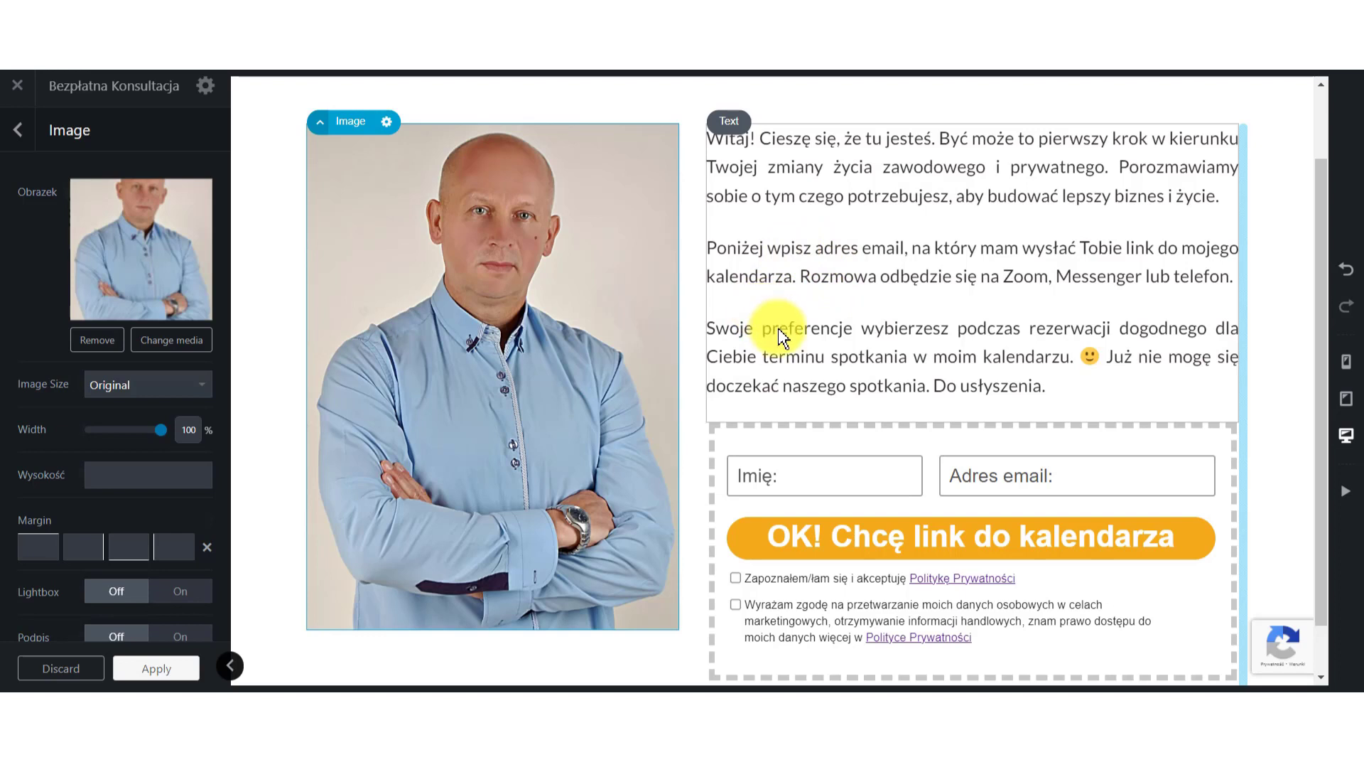
{"action": "scroll", "coordinate": [774, 320], "scroll_direction": "up", "scroll_amount": 2}
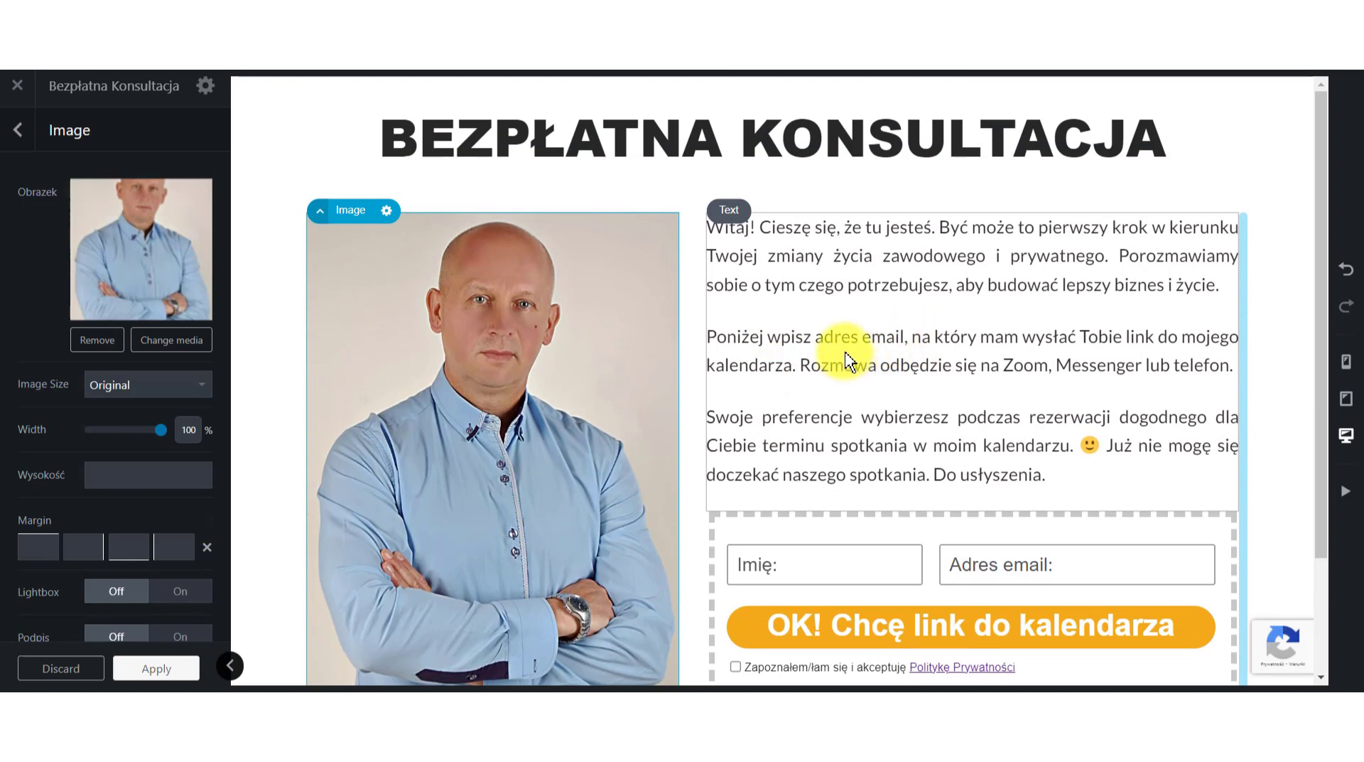
{"action": "scroll", "coordinate": [847, 359], "scroll_direction": "down", "scroll_amount": 1}
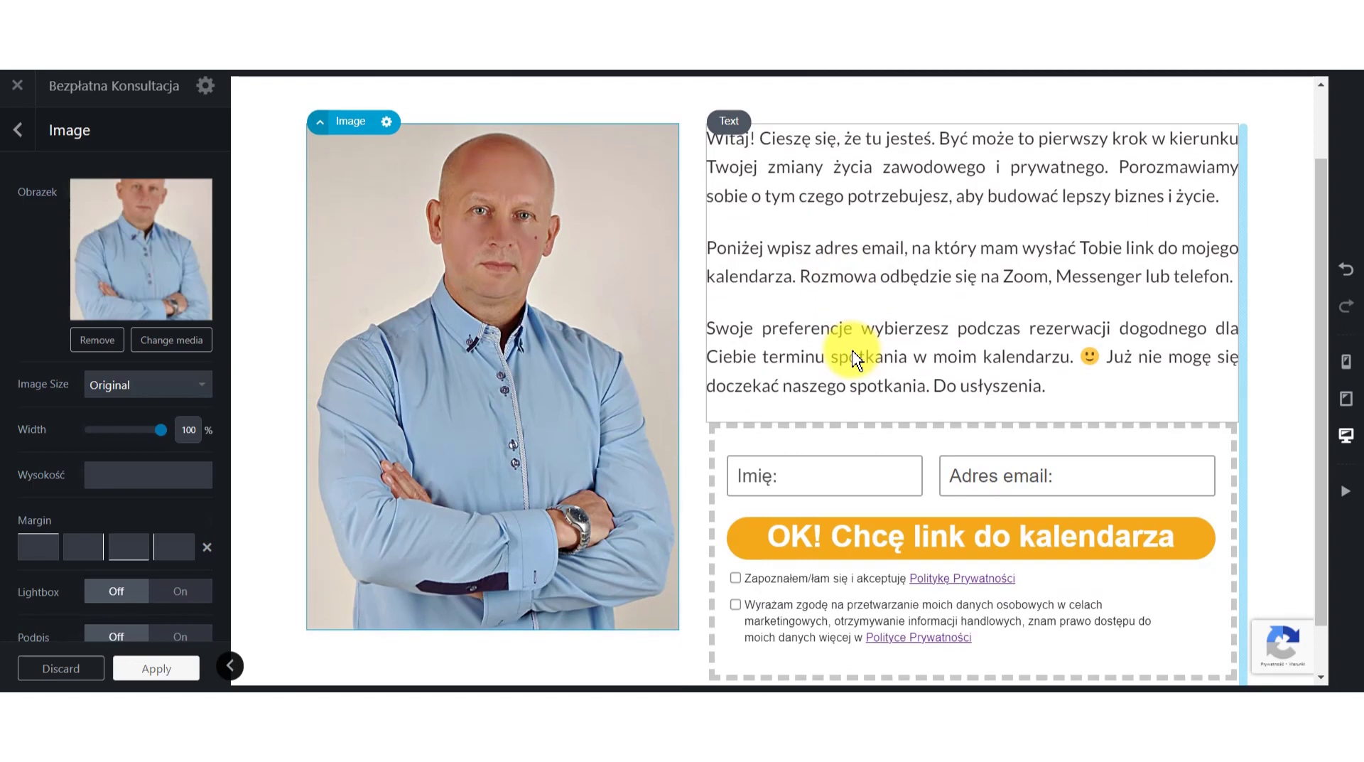
{"action": "scroll", "coordinate": [854, 359], "scroll_direction": "up", "scroll_amount": 1}
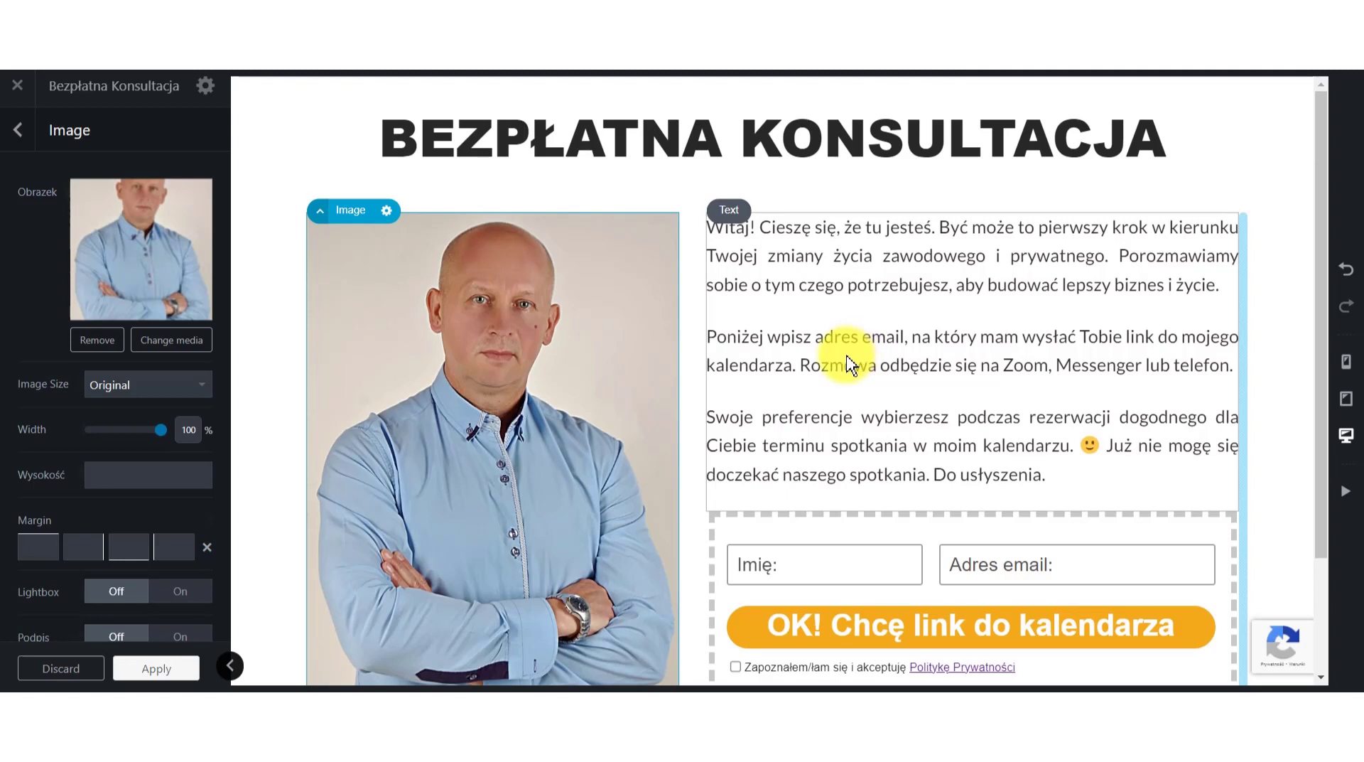
{"action": "scroll", "coordinate": [855, 334], "scroll_direction": "down", "scroll_amount": 1}
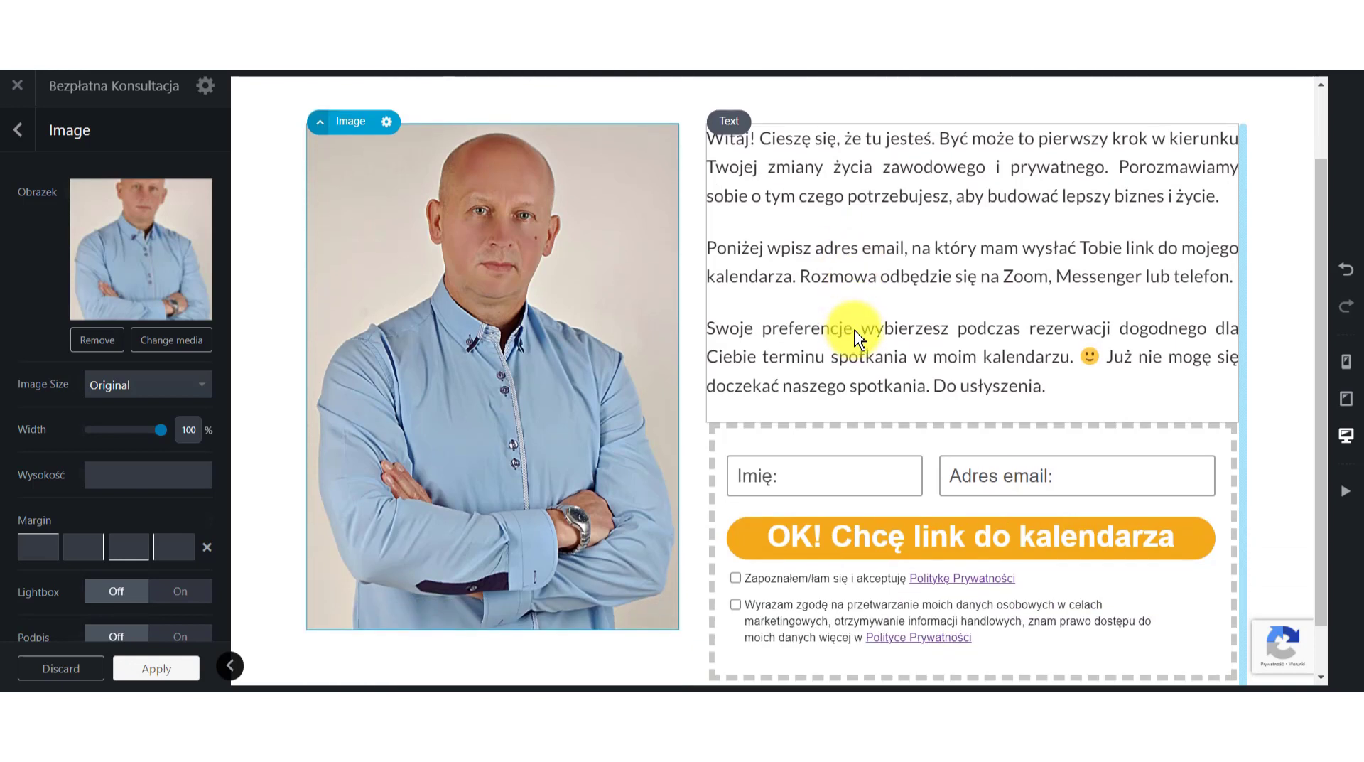
{"action": "scroll", "coordinate": [854, 334], "scroll_direction": "up", "scroll_amount": 1}
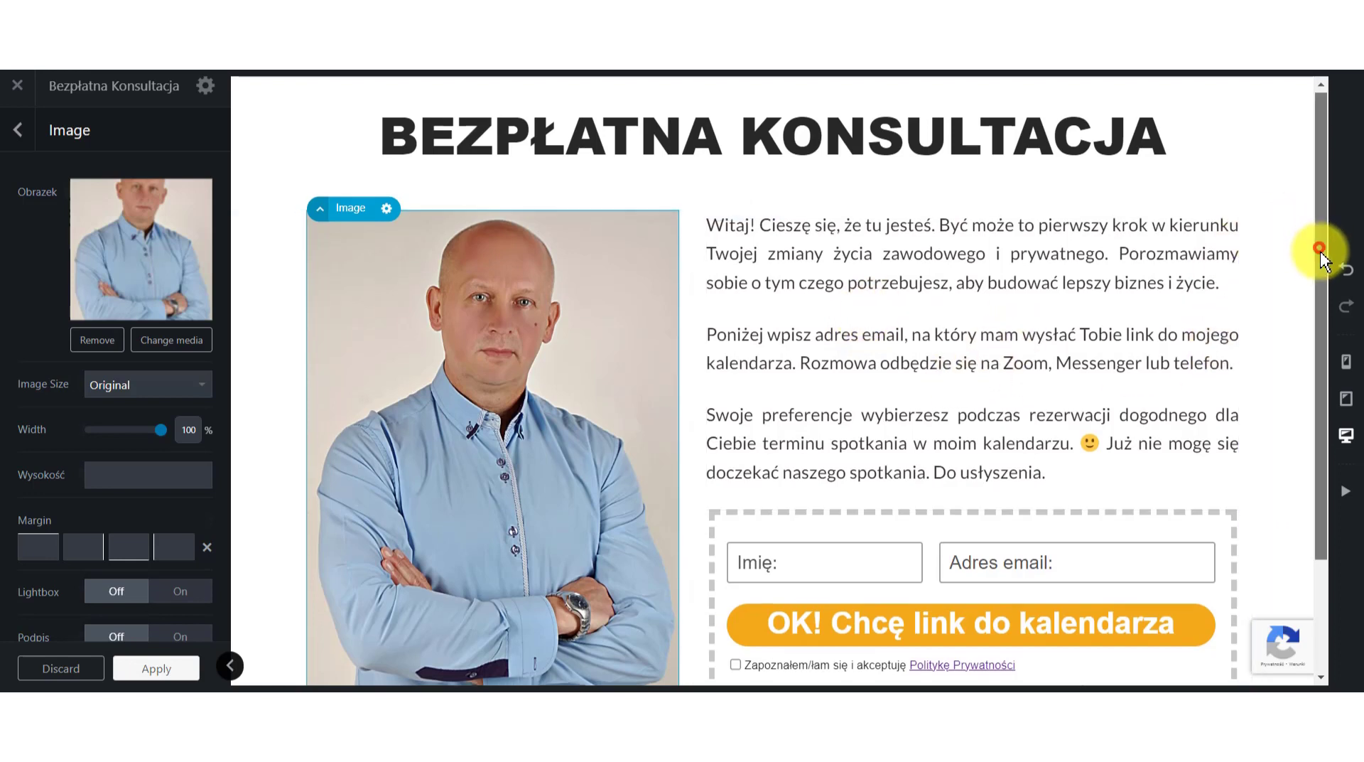
{"action": "left_click_drag", "start_coordinate": [1321, 250], "coordinate": [1324, 275]}
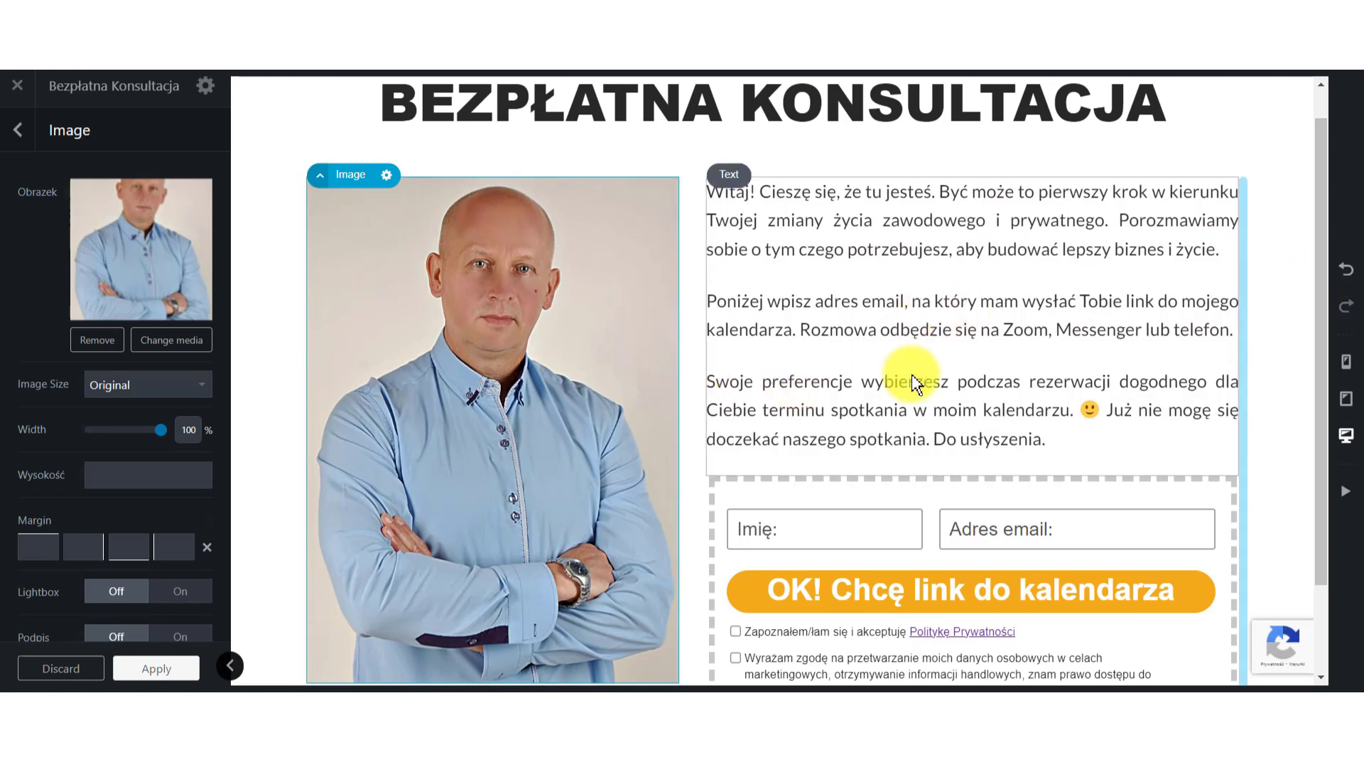
{"action": "left_click", "coordinate": [819, 388]}
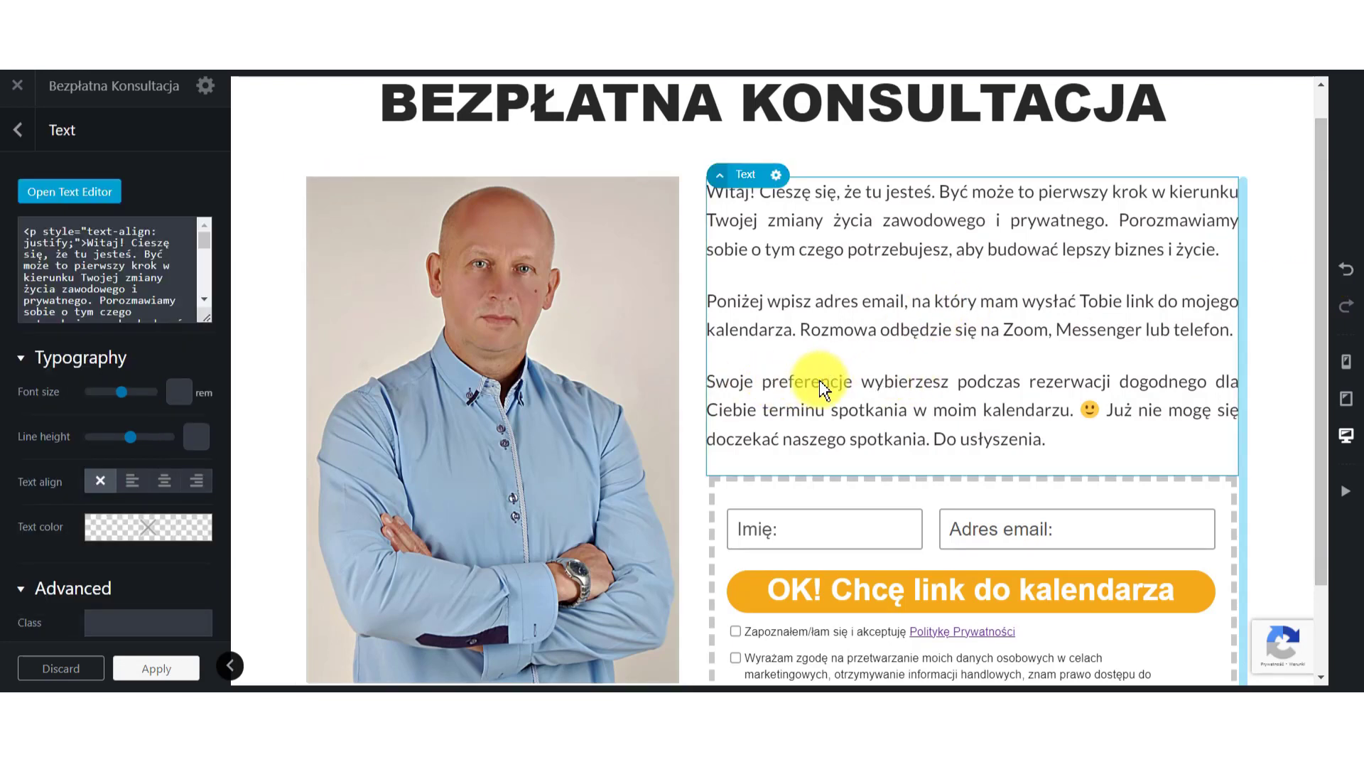